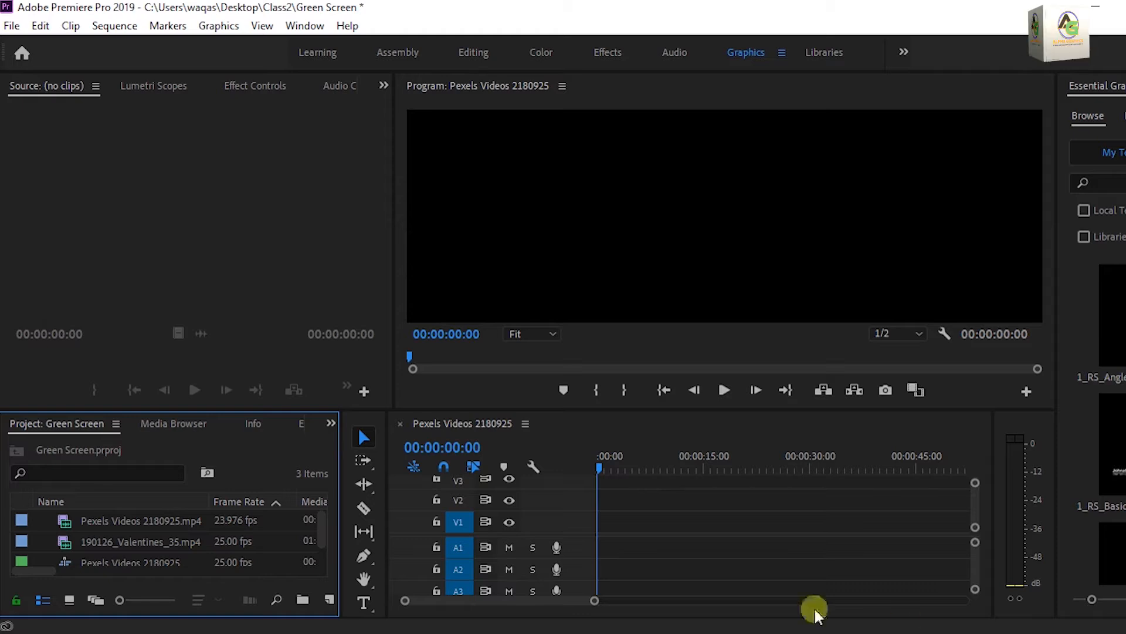
Step: Place the 190126_Valentines_35.mp4 clip on video track V1 at the start of the sequence
scroll(233, 519, "down", 1)
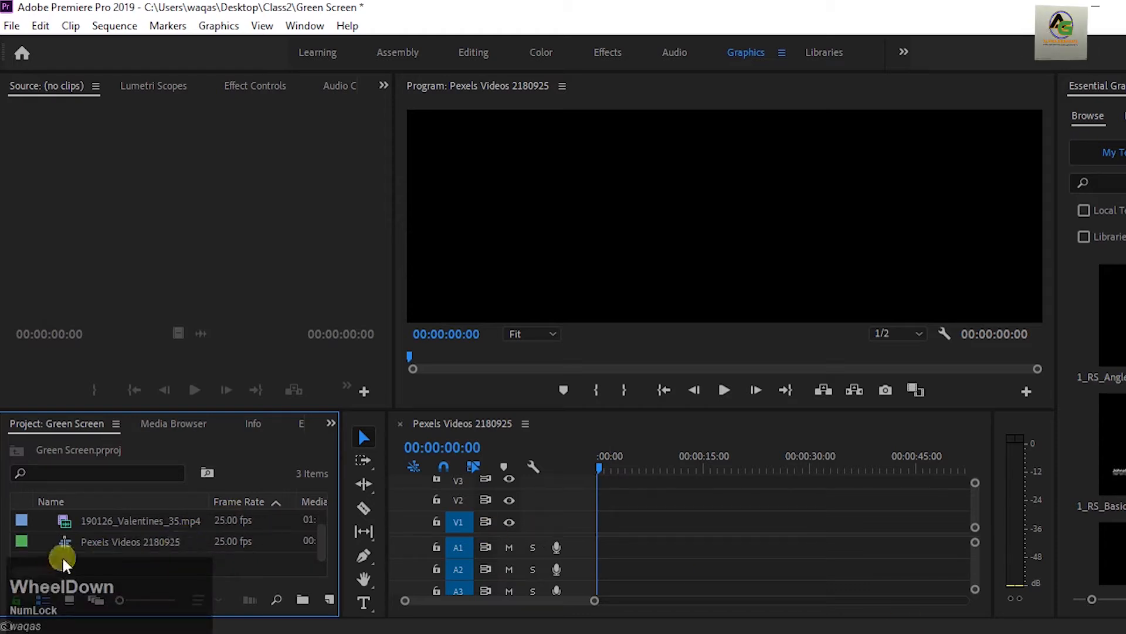
left_click_drag(92, 526, 187, 312)
left_click_drag(177, 200, 688, 460)
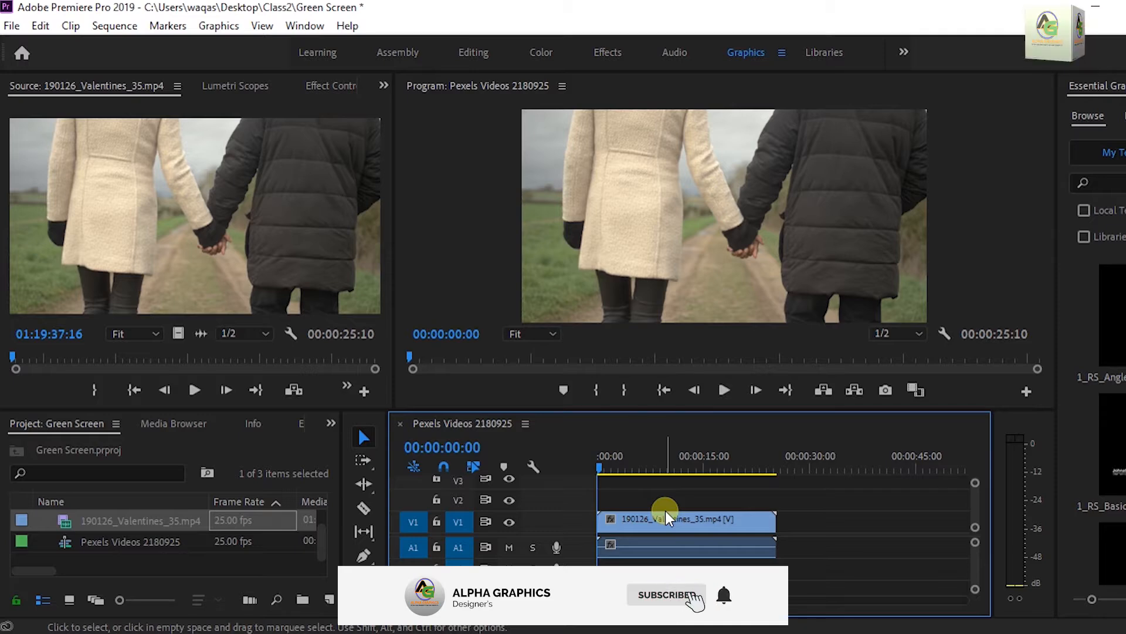
Step: Create a new legacy title at 4096 x 2160 and 25.00 fps, named Title 03
left_click(11, 26)
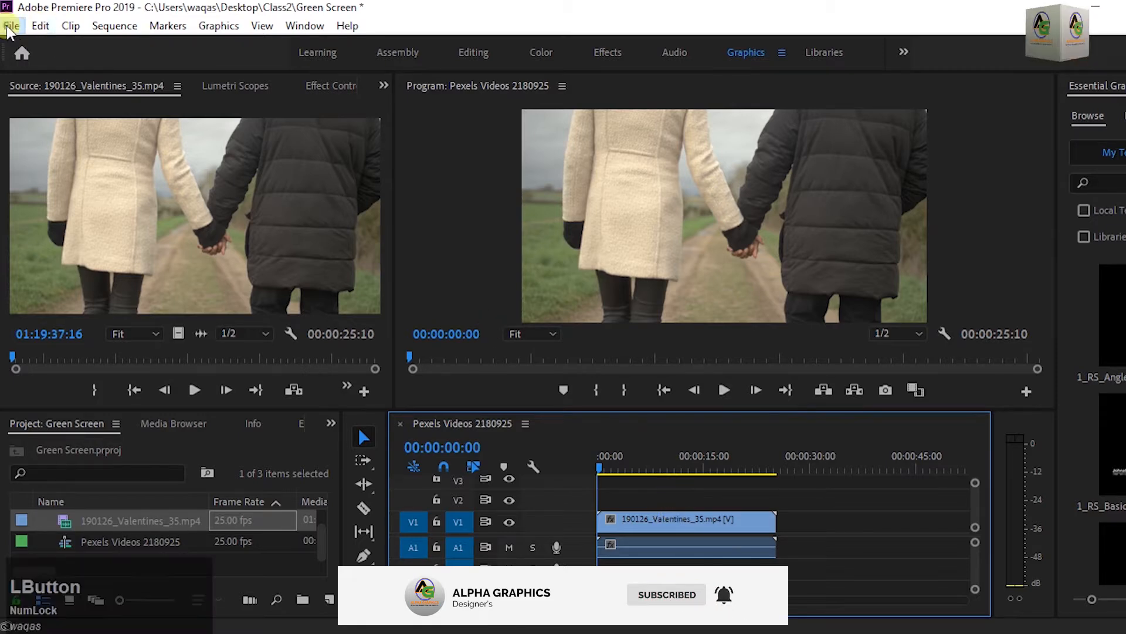
mouse_move(26, 42)
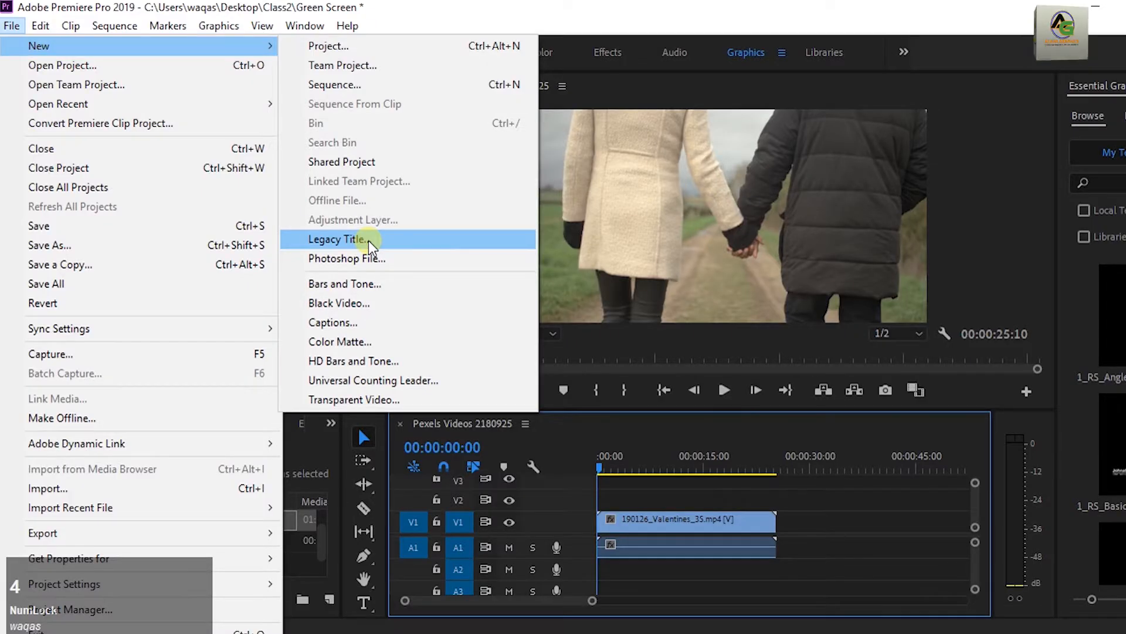
left_click(368, 240)
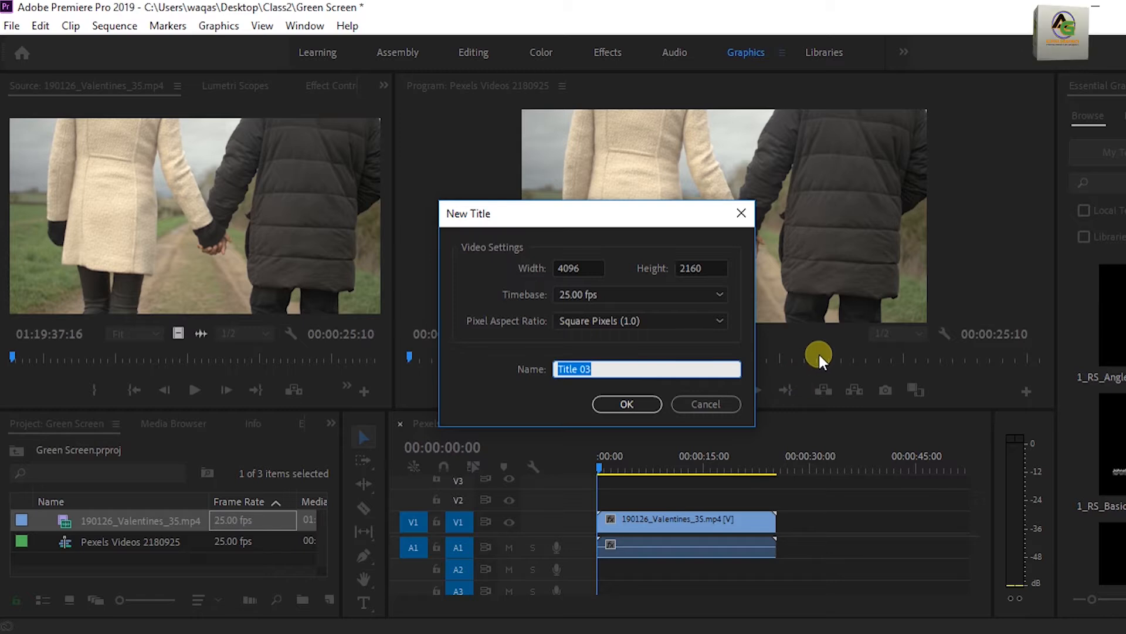
left_click(619, 403)
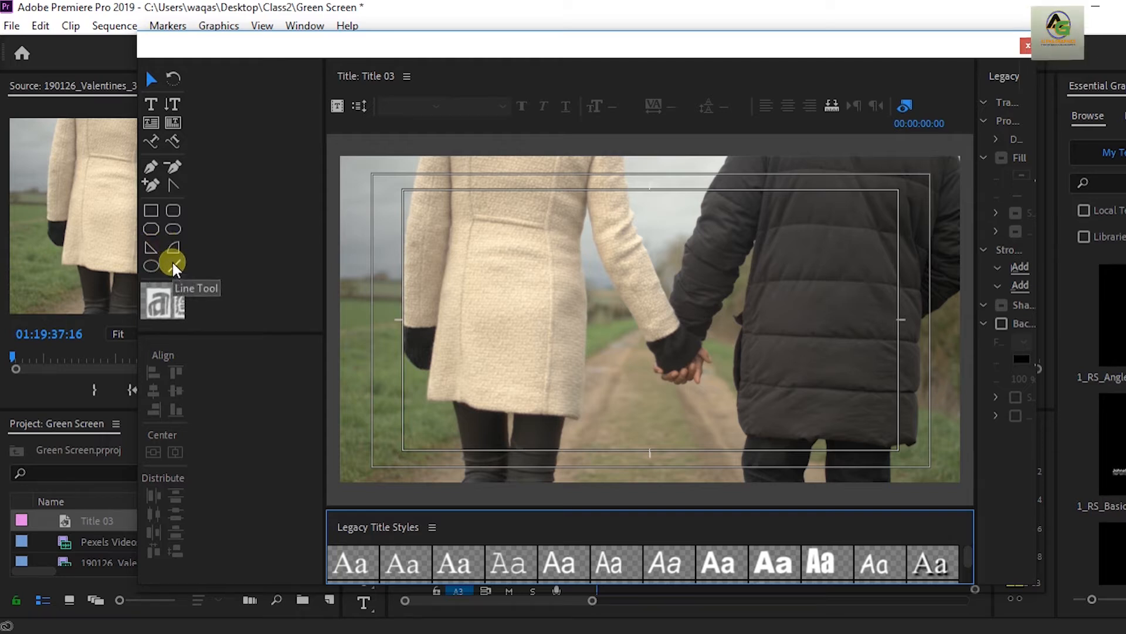
Step: Draw a rounded rectangle about 1793 by 1382 in the title and position it near the frame's centre, at about 2005, 1016
left_click(173, 228)
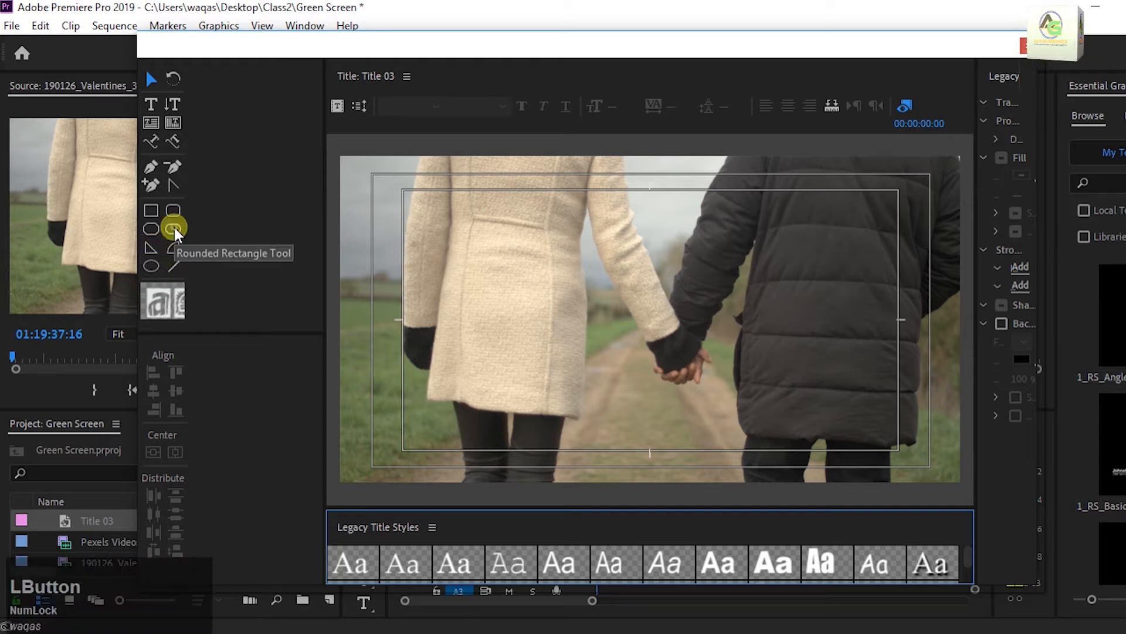
left_click_drag(514, 269, 749, 440)
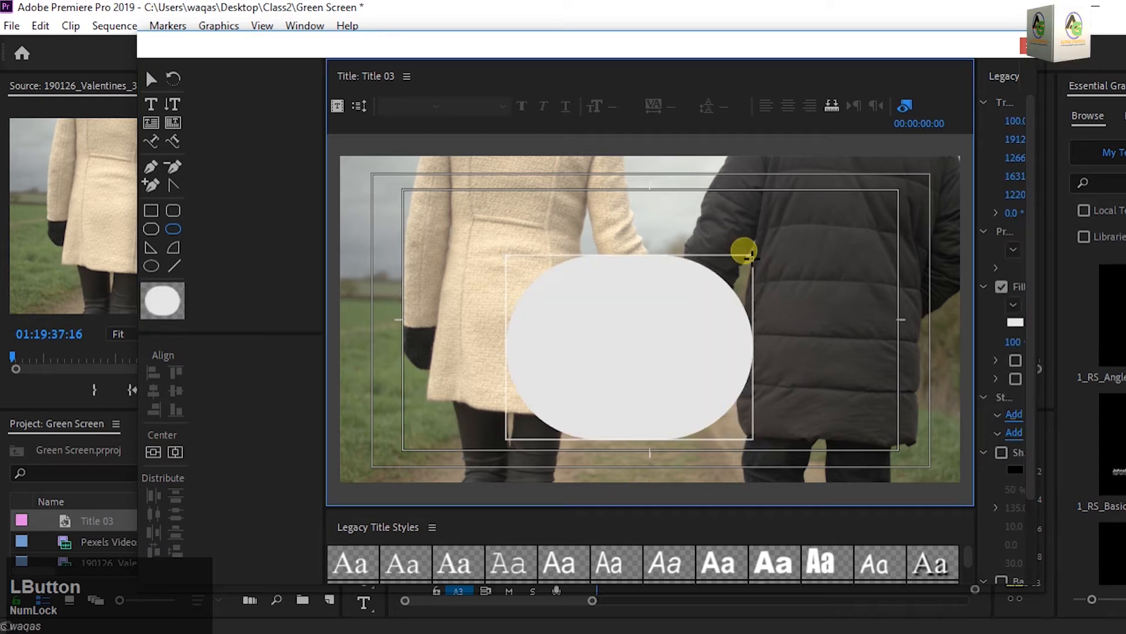
key("ctrl+t")
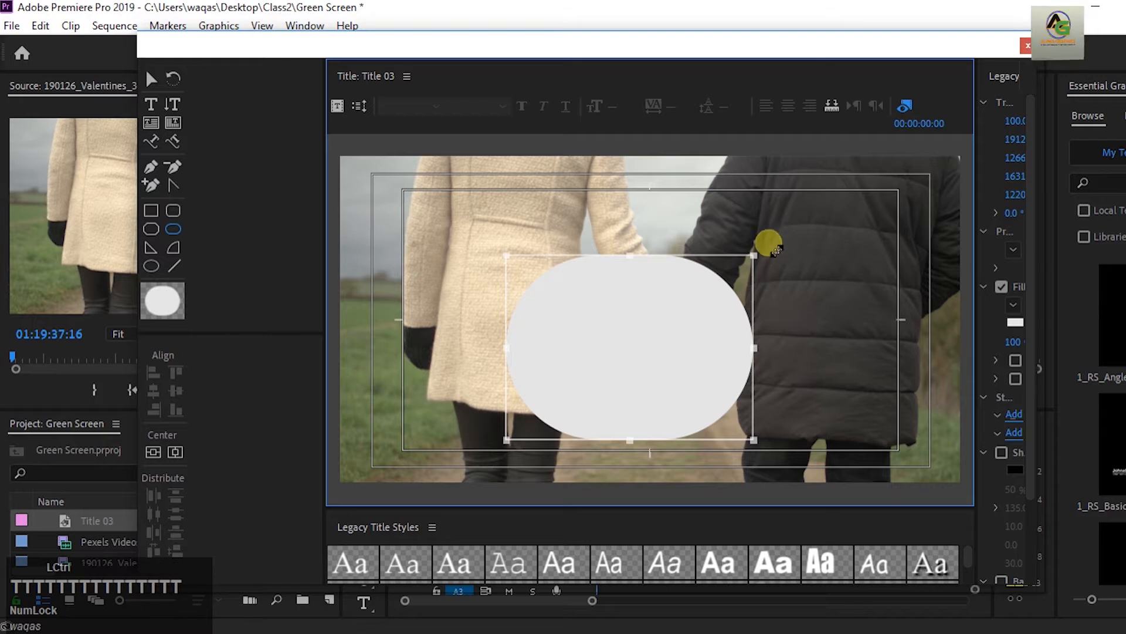
left_click_drag(755, 254, 777, 233)
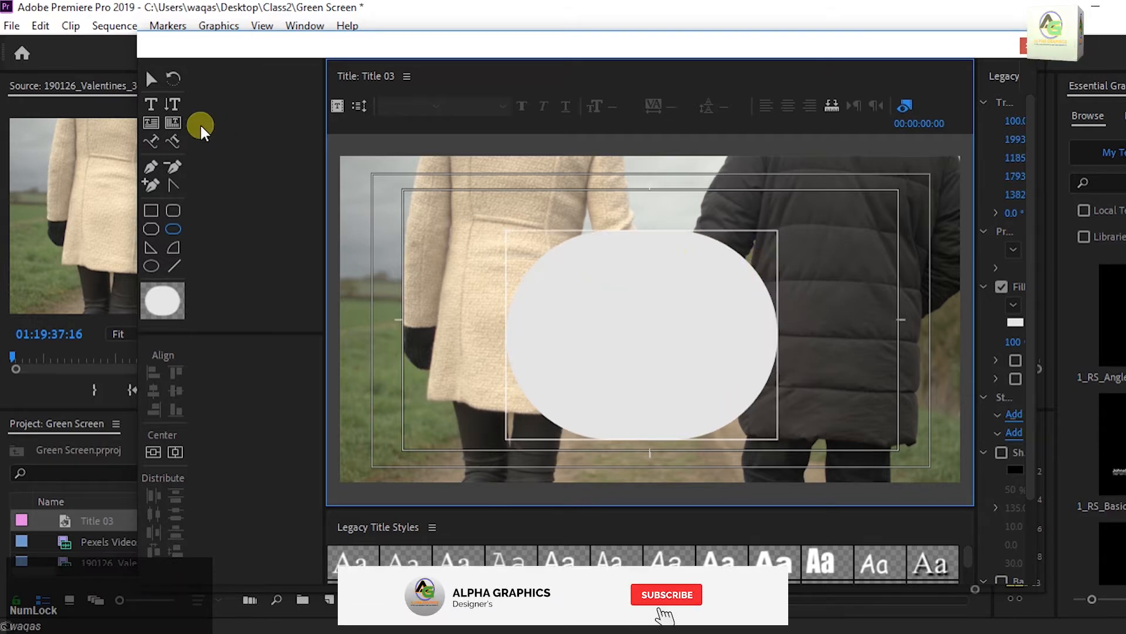
left_click(151, 78)
left_click_drag(618, 315, 617, 286)
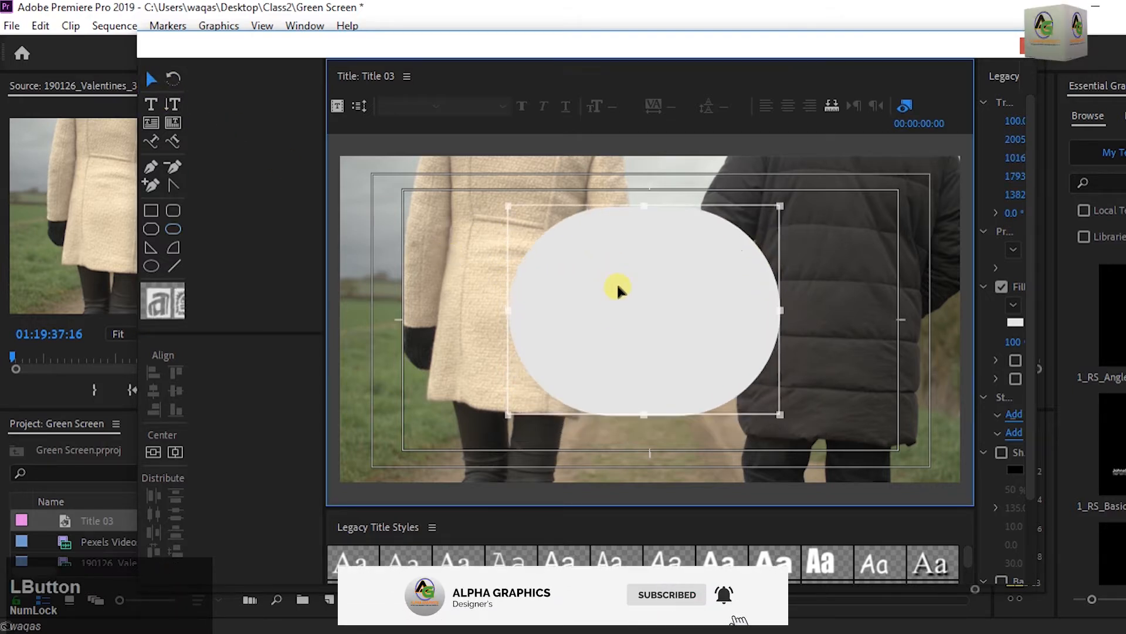
Step: Finish the title and place Title 03 on track V2, spanning the full length of the Valentines clip
left_click(862, 304)
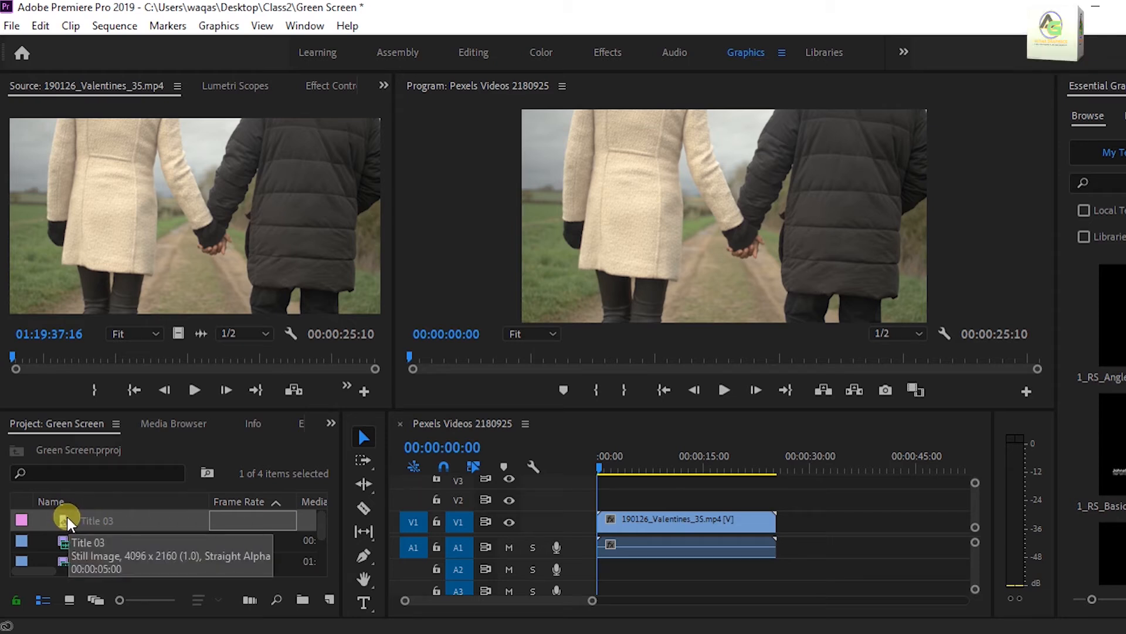
left_click_drag(67, 519, 775, 506)
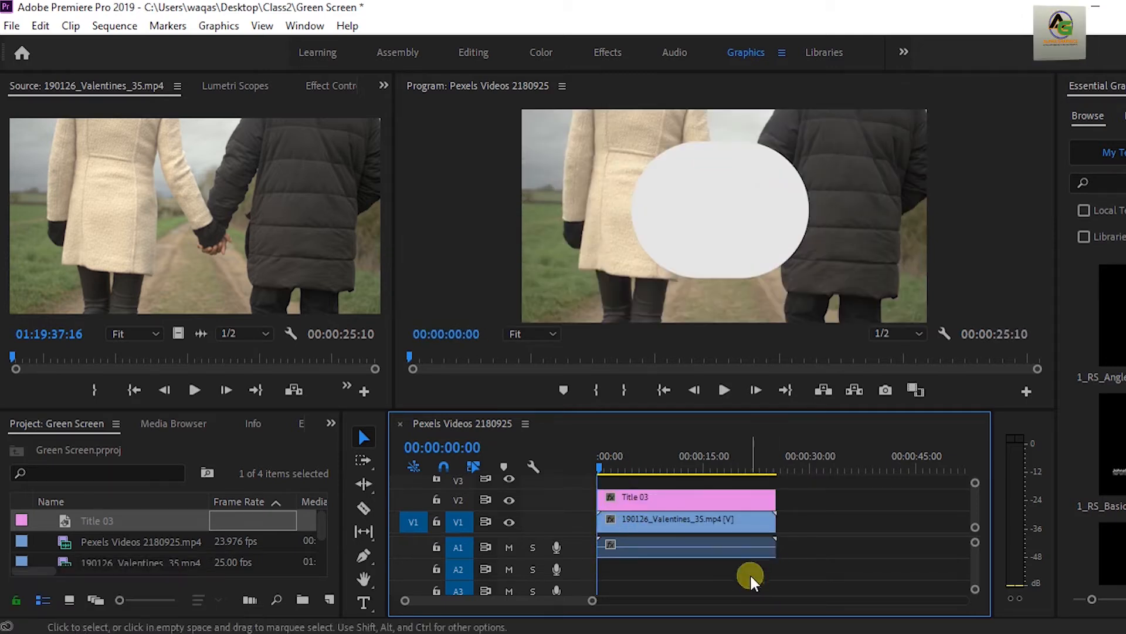
Step: Find the Track Matte Key effect by searching "track matte" and apply it to the Valentines clip on V1
left_click(331, 423)
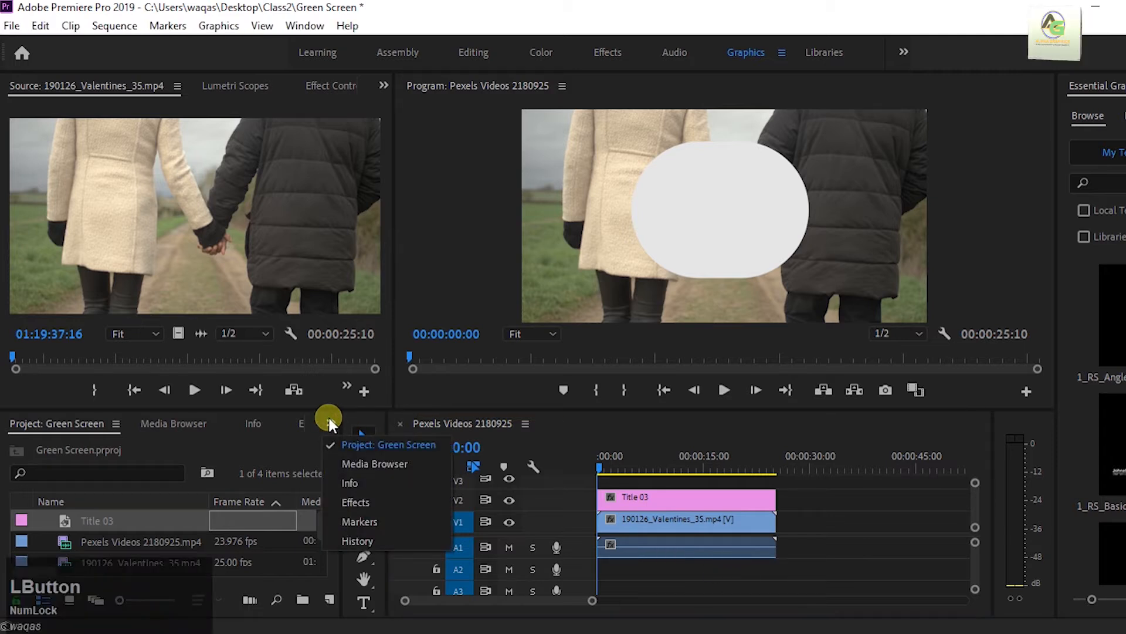
left_click(352, 518)
left_click(157, 450)
key("BackSpace")
key("BackSpace")
key("BackSpace")
key("BackSpace")
key("BackSpace")
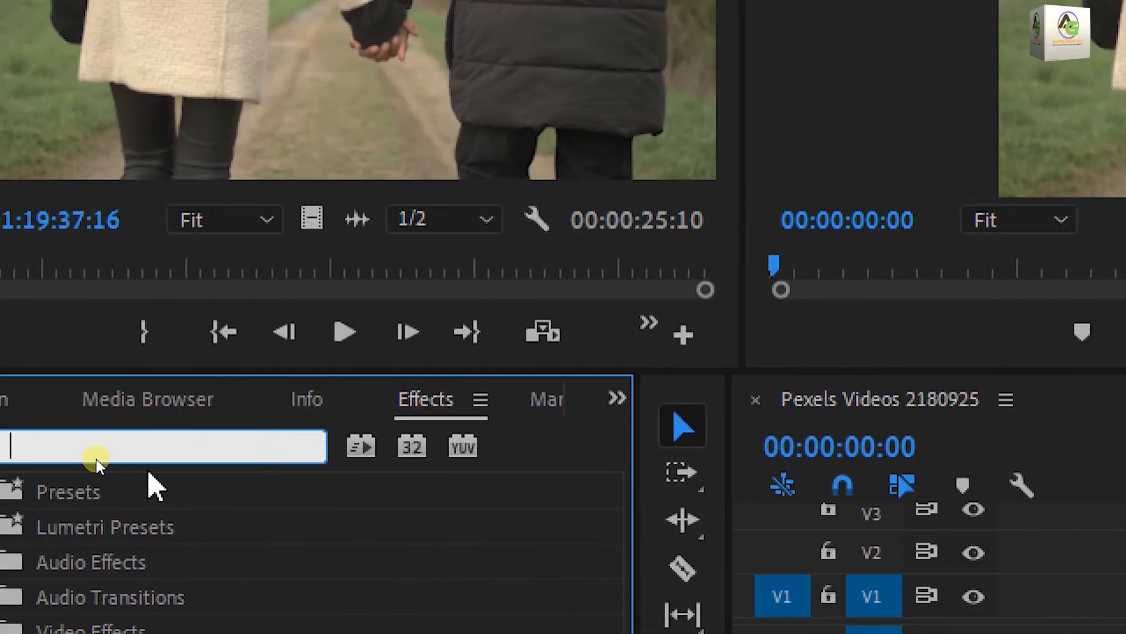
type("track mat")
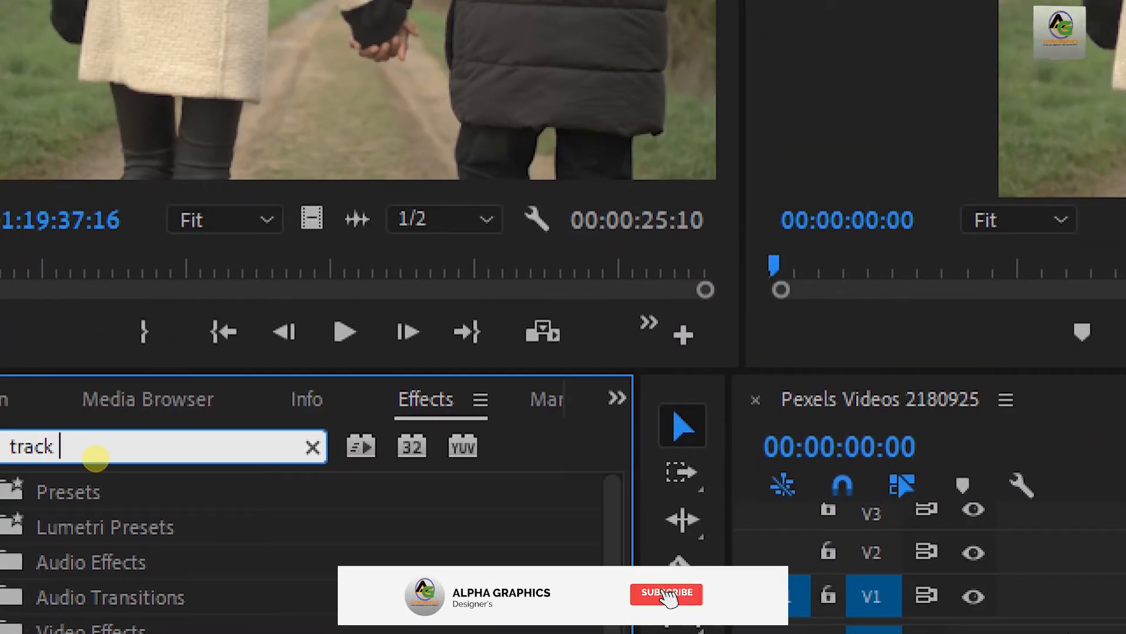
type("te")
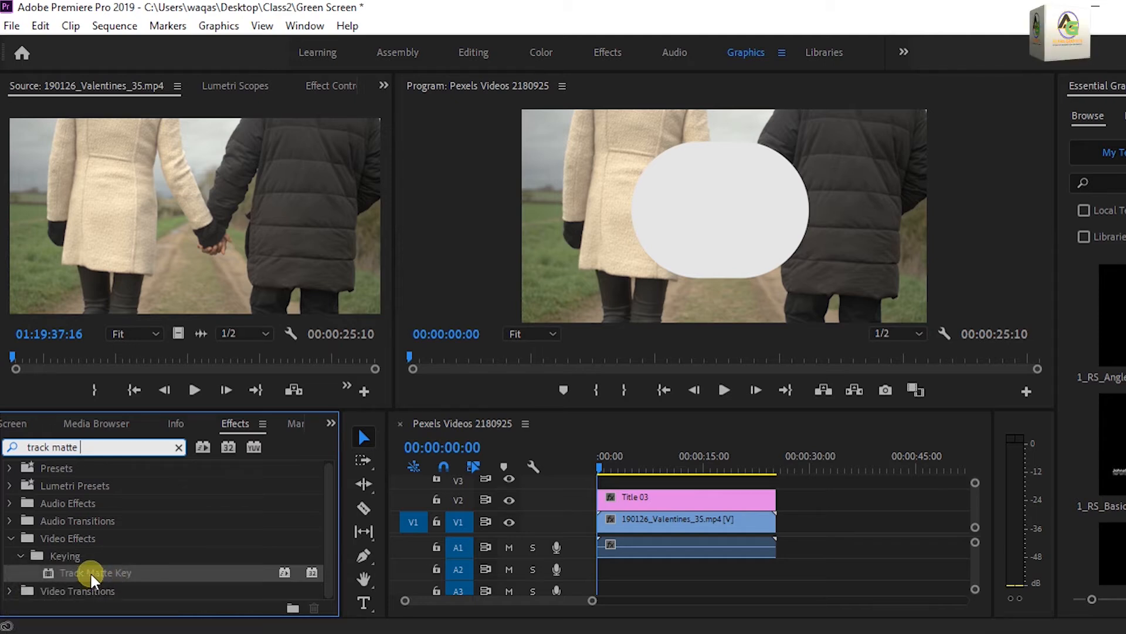
left_click_drag(91, 571, 633, 523)
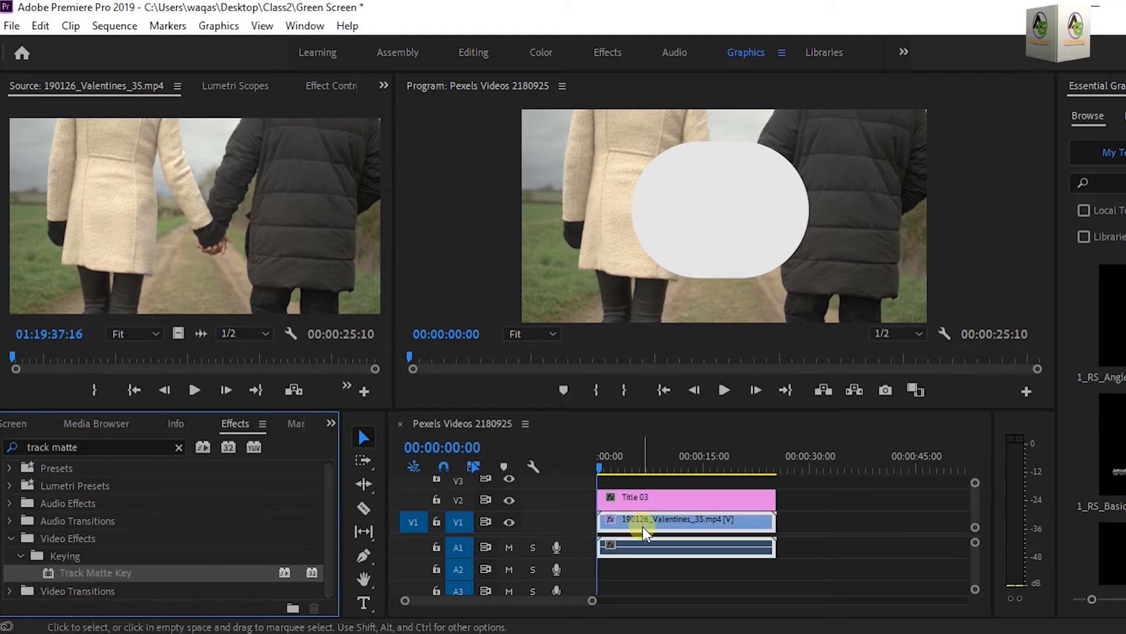
Step: Set the Matte option of the clip's Track Matte Key effect to Video 2
left_click(385, 86)
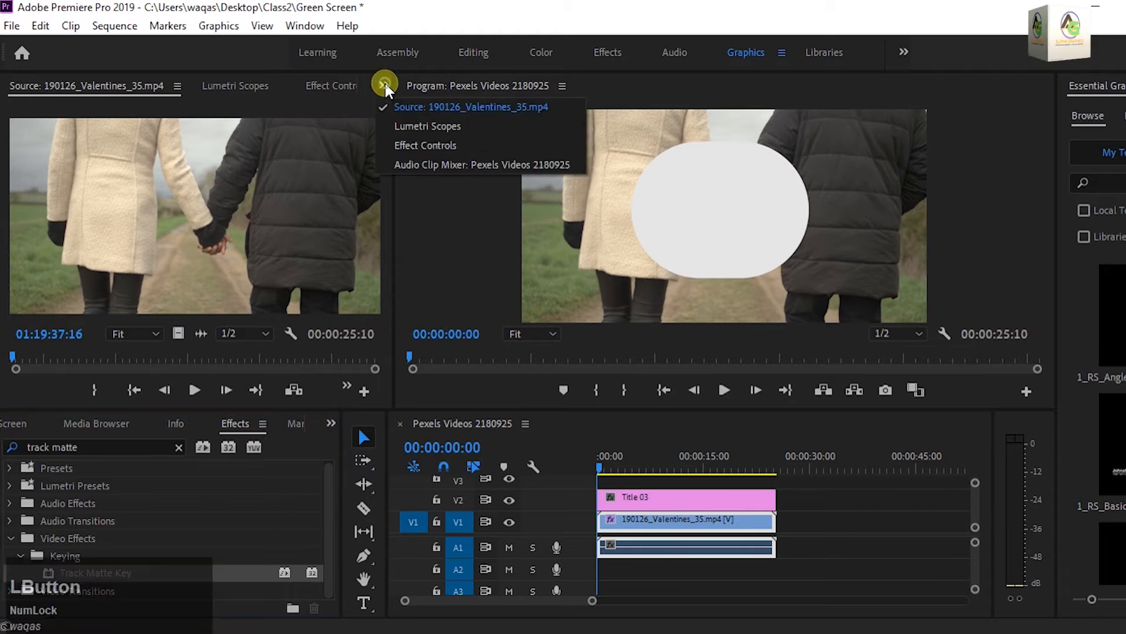
left_click(415, 143)
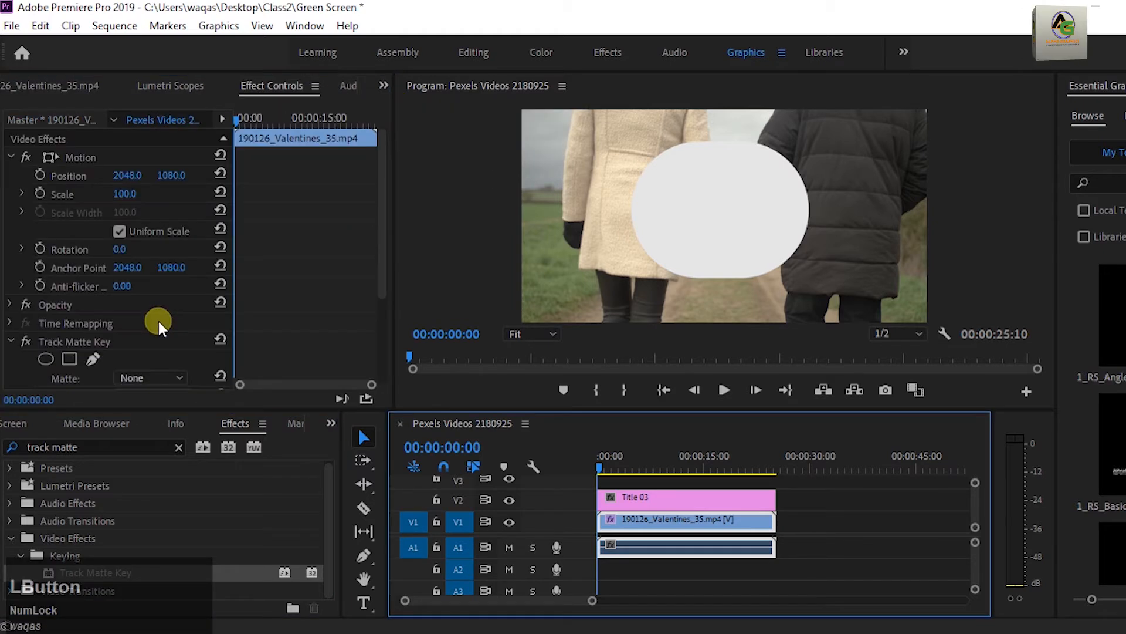
scroll(159, 317, "down", 3)
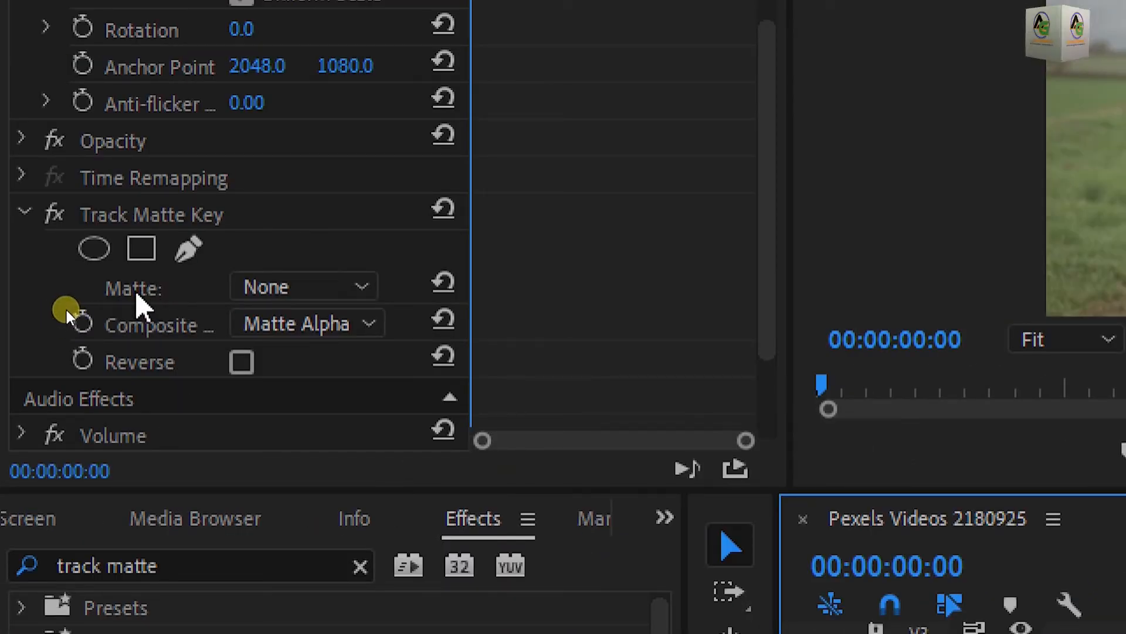
left_click(363, 287)
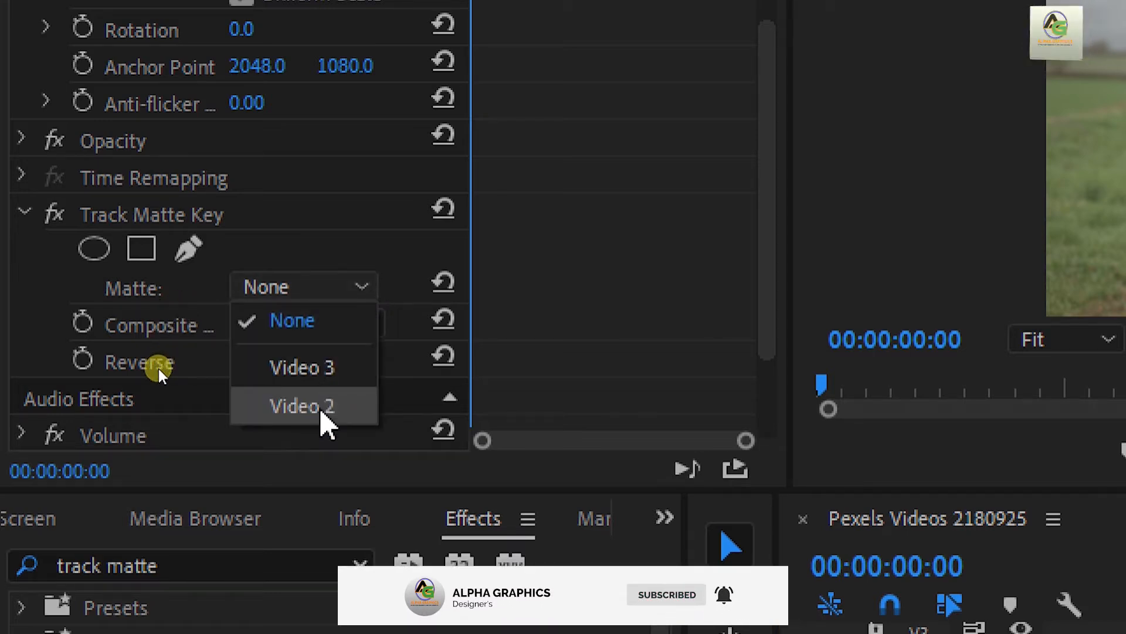
left_click(302, 406)
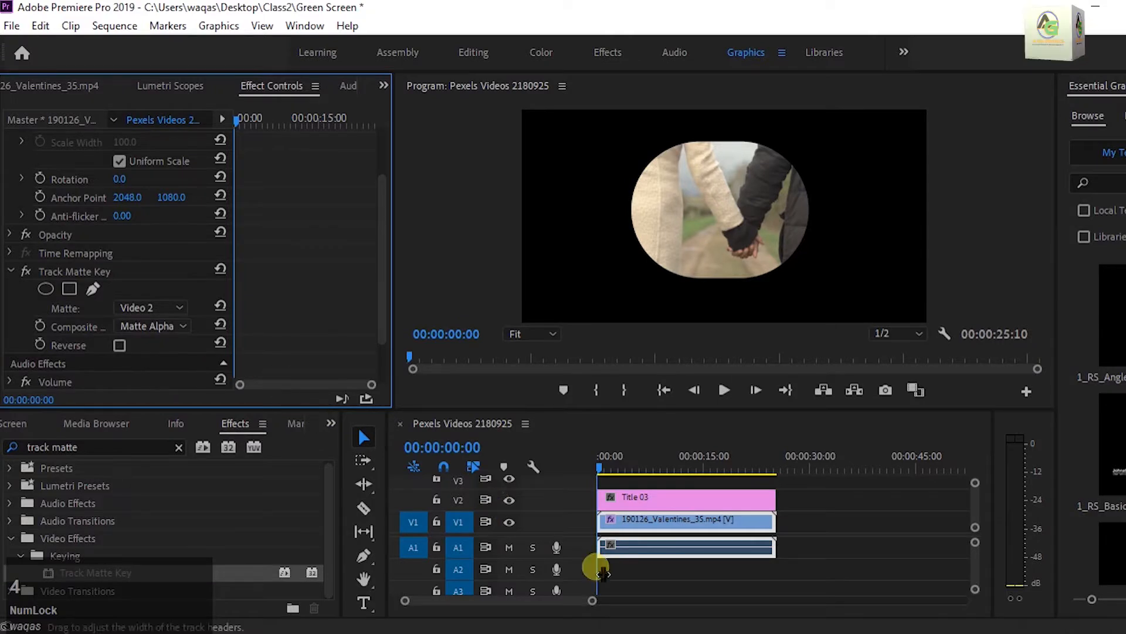
Step: Deselect the clip and play the sequence from the start to preview the shape-masked video
left_click(639, 561)
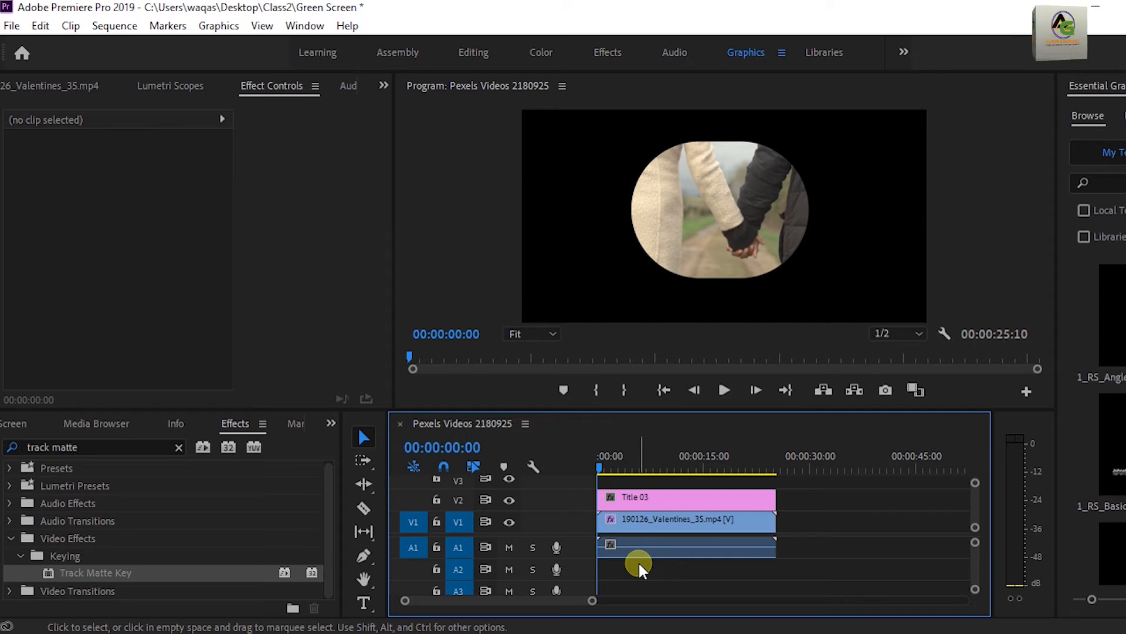
key("space")
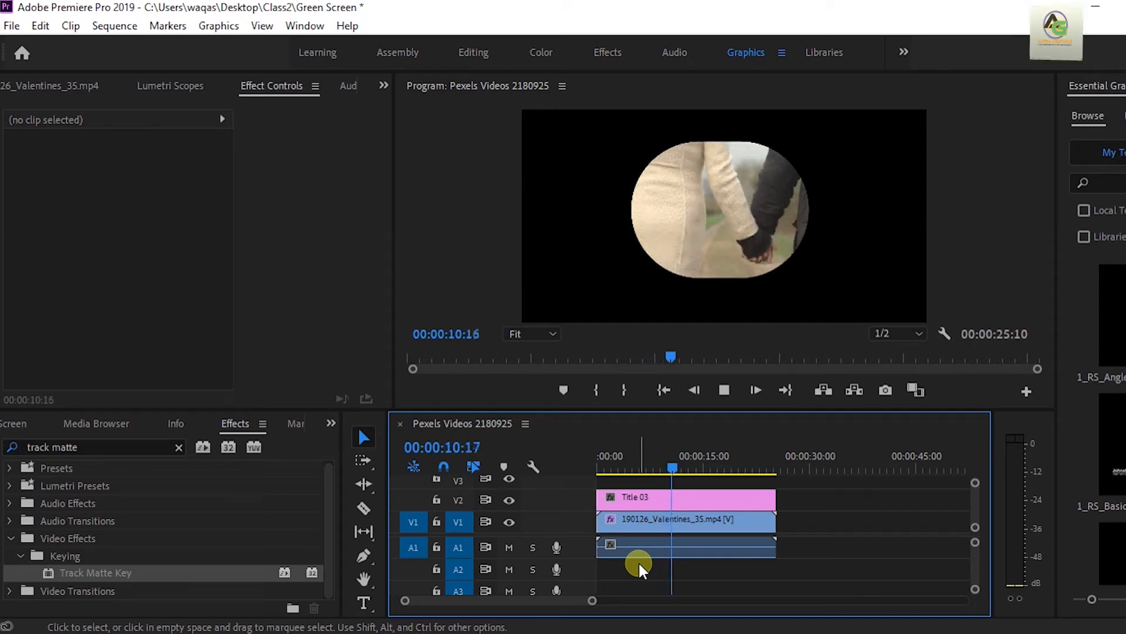
key("space")
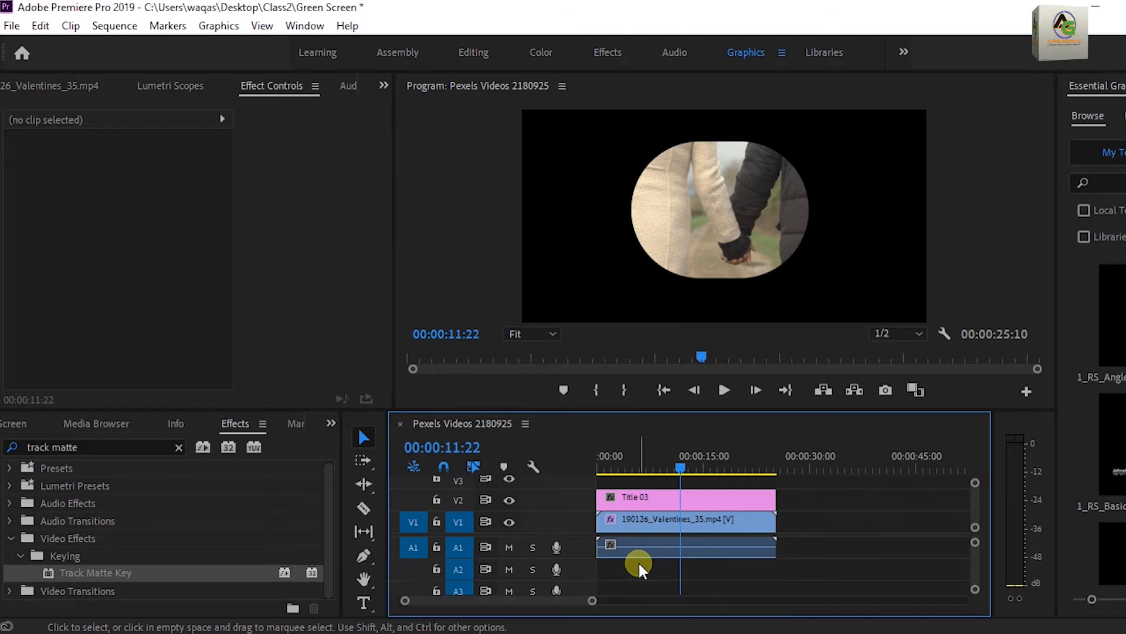
Step: Delete the Title 03 clip from track V2 and show the project's media items
left_click(646, 501)
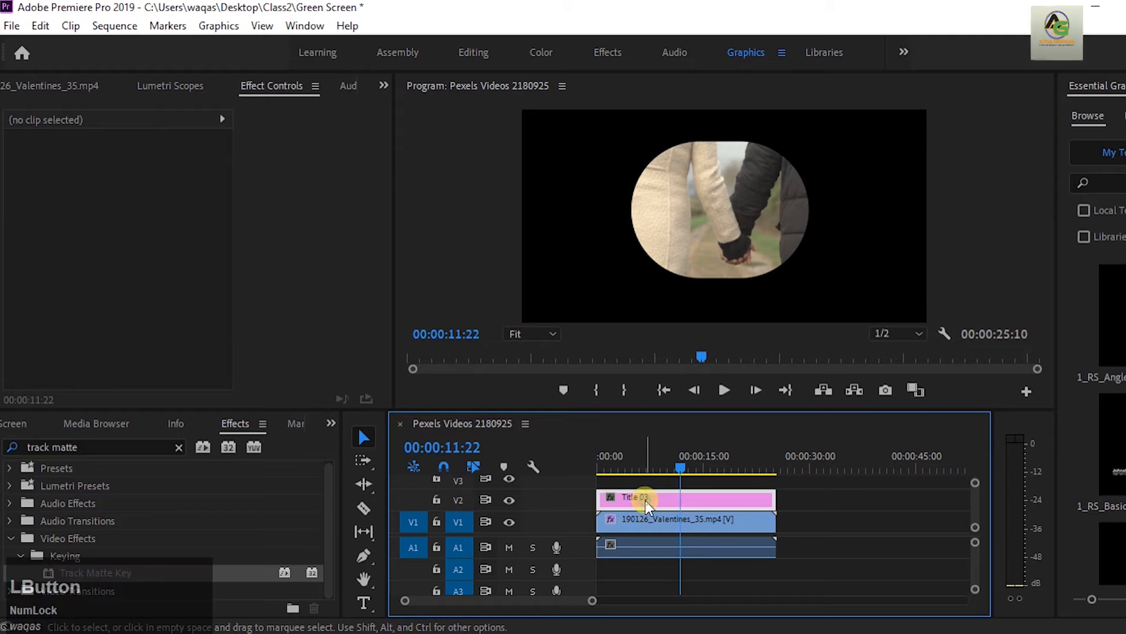
key("Delete")
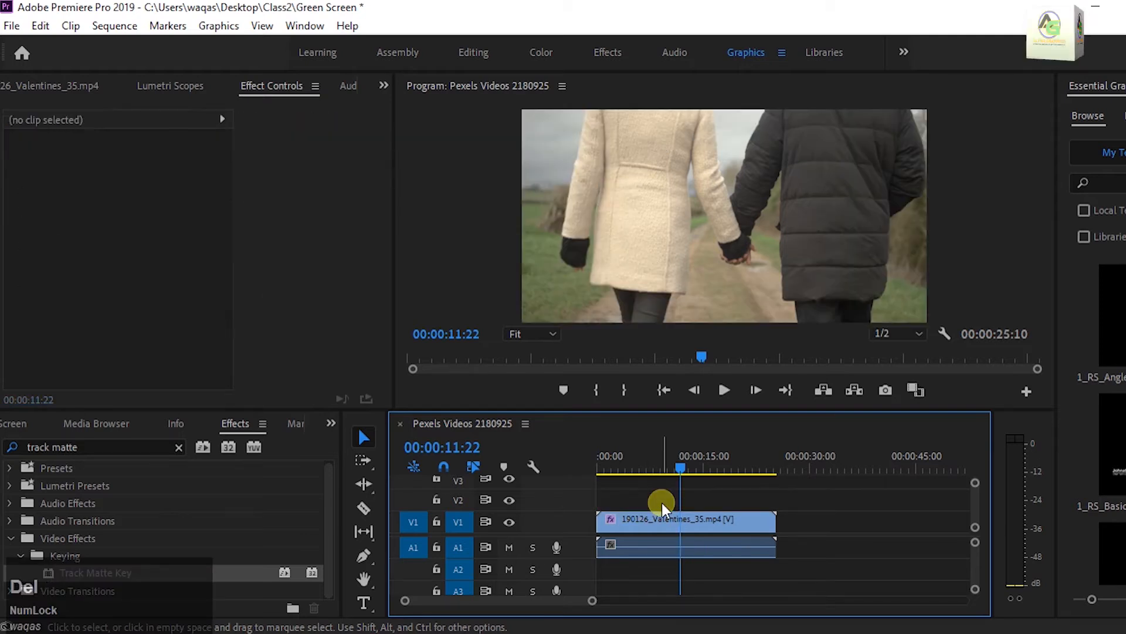
left_click(331, 424)
left_click(342, 442)
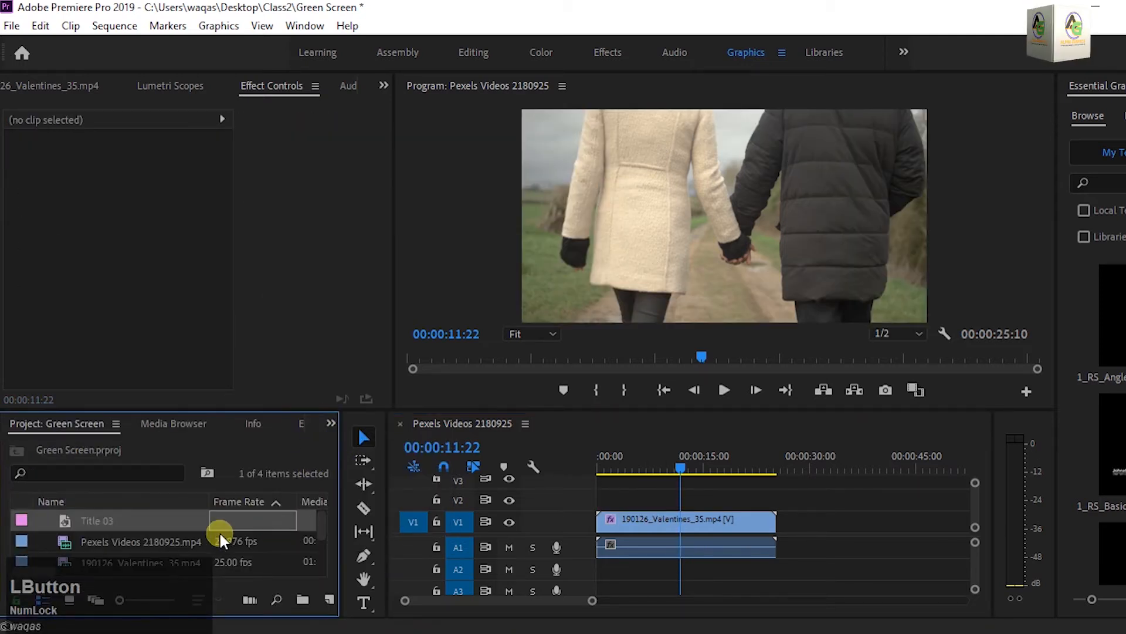
left_click(331, 424)
left_click(331, 423)
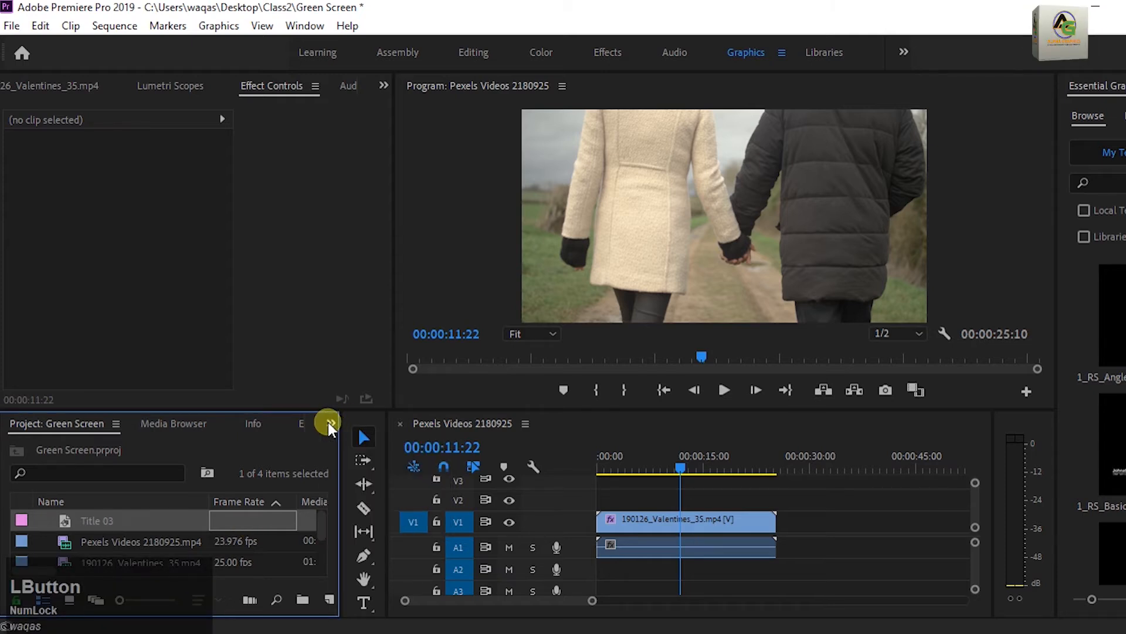
Step: Create a new Photoshop file with 4096 by 2160 video settings, 25.00 fps and square pixels
left_click(675, 463)
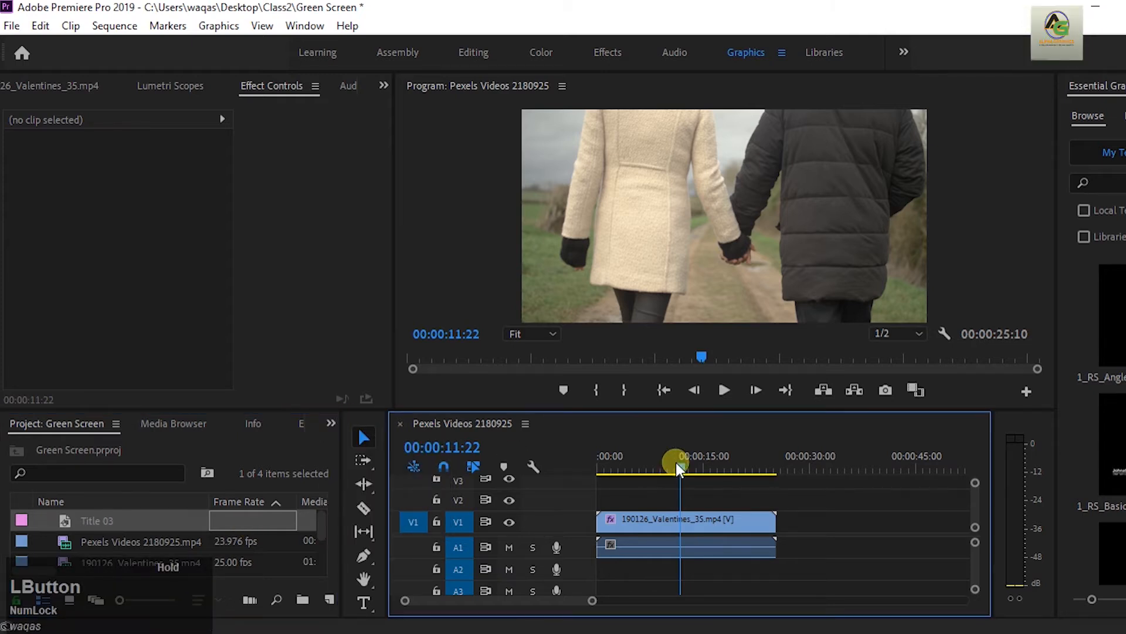
left_click_drag(676, 462, 676, 463)
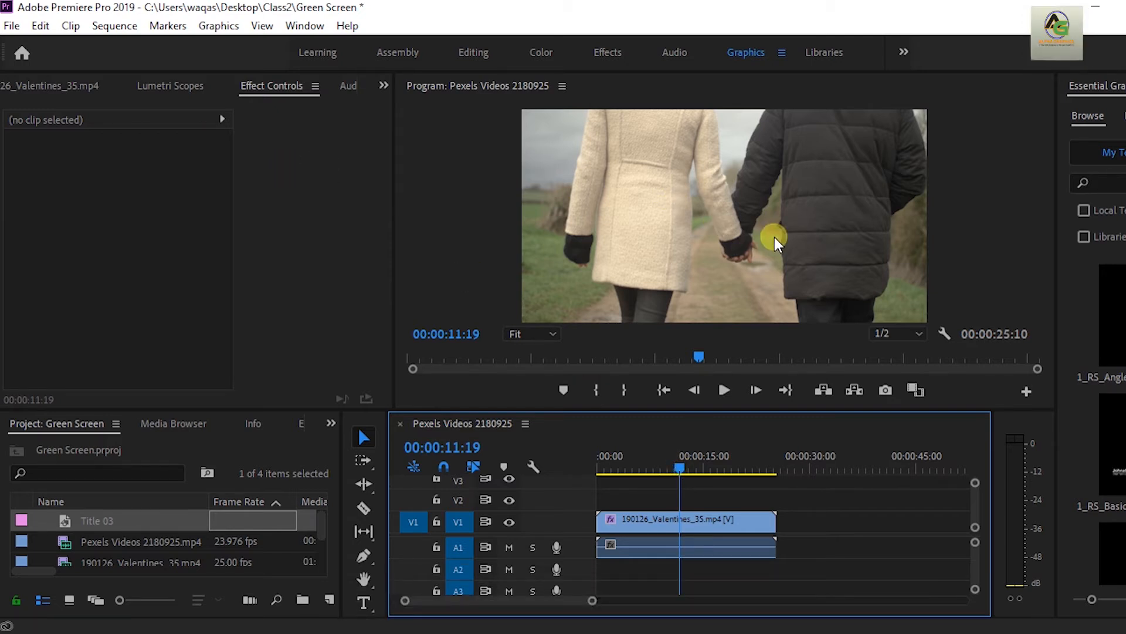
left_click(14, 27)
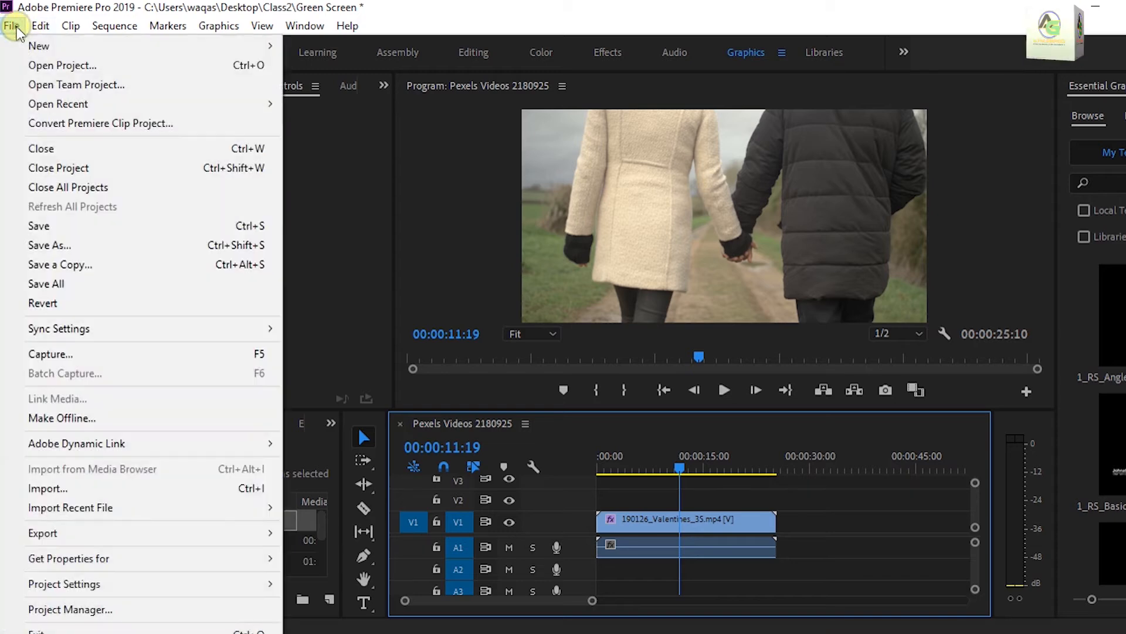
mouse_move(42, 46)
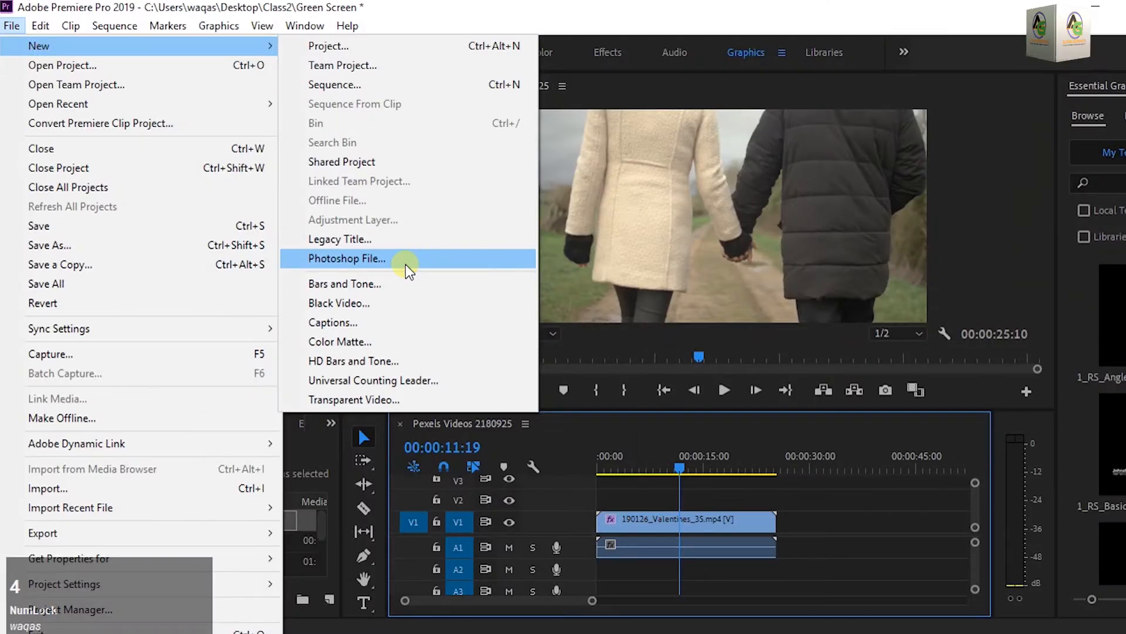
left_click(406, 264)
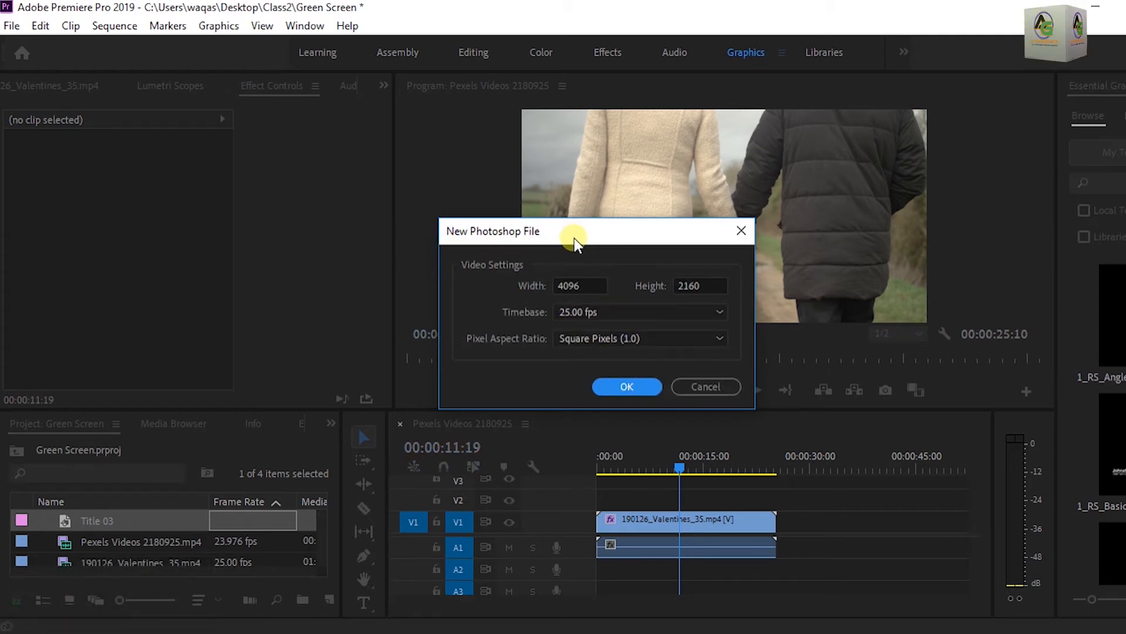
left_click_drag(574, 238, 611, 218)
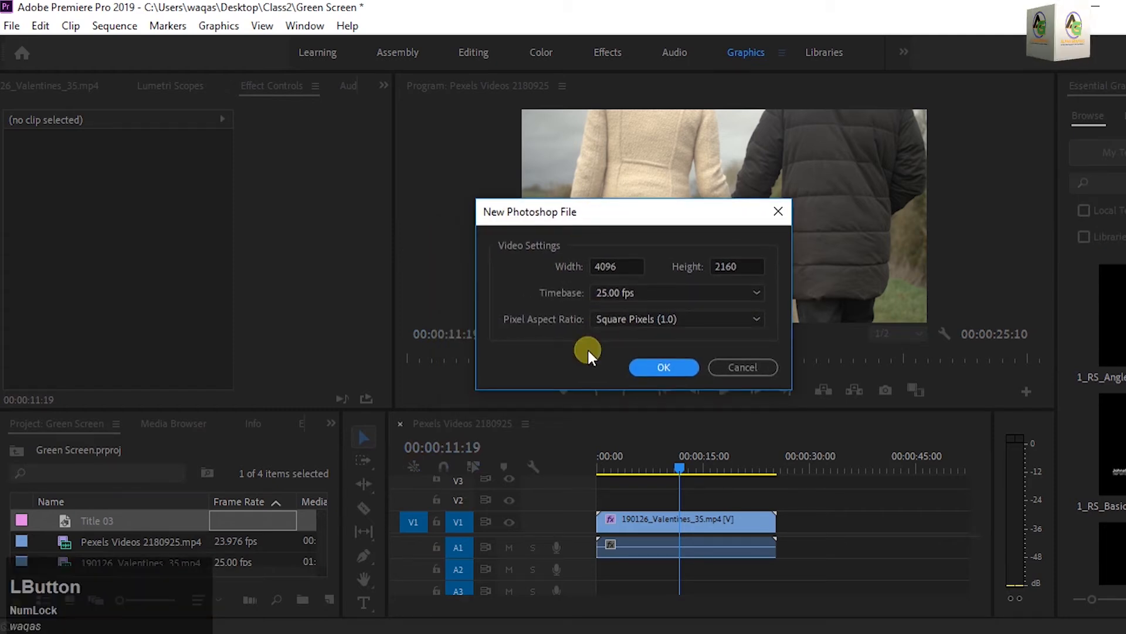
left_click(662, 367)
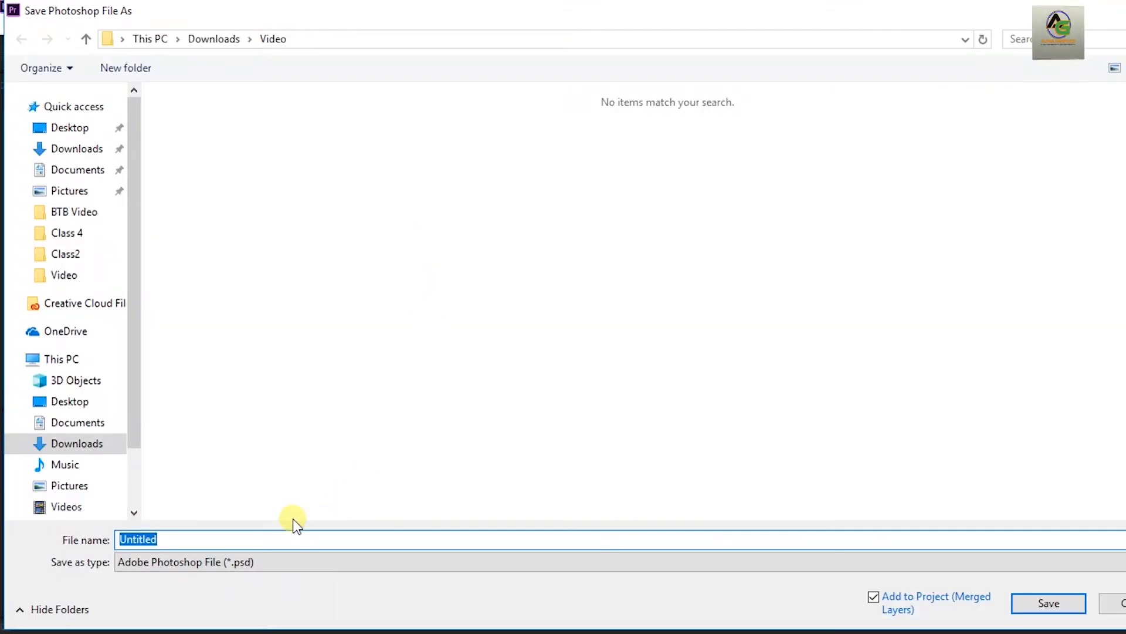
Step: Save the Photoshop file as PLACE VIDEO INSIDE in the Video folder, added to the project with merged layers
key("Caps_Lock")
type("TITLE")
key("BackSpace")
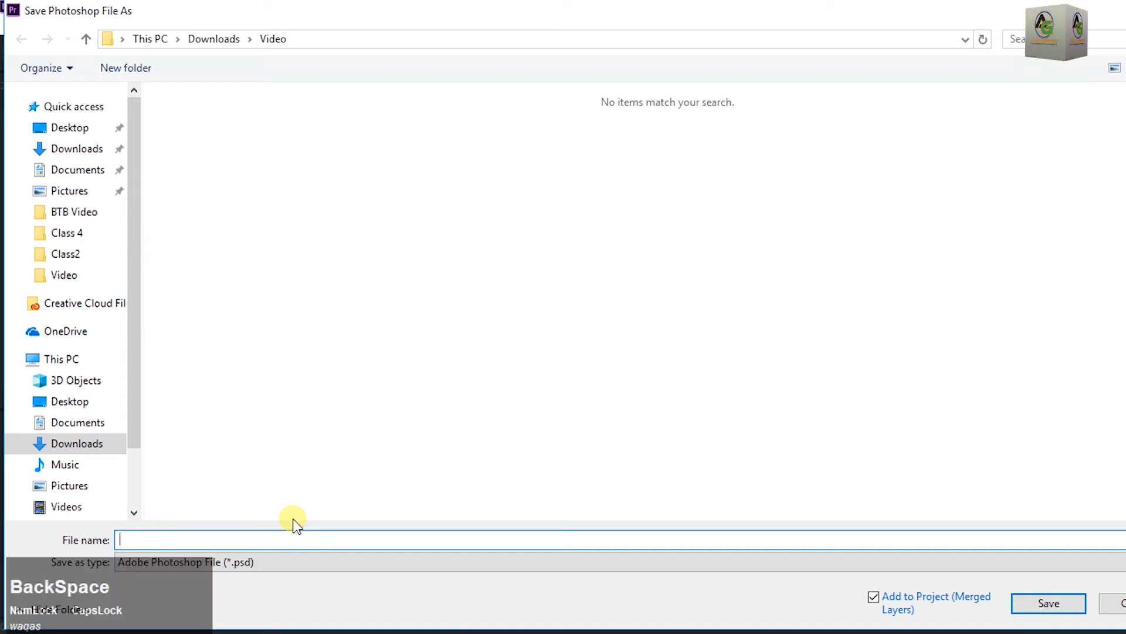
type("PLACE ")
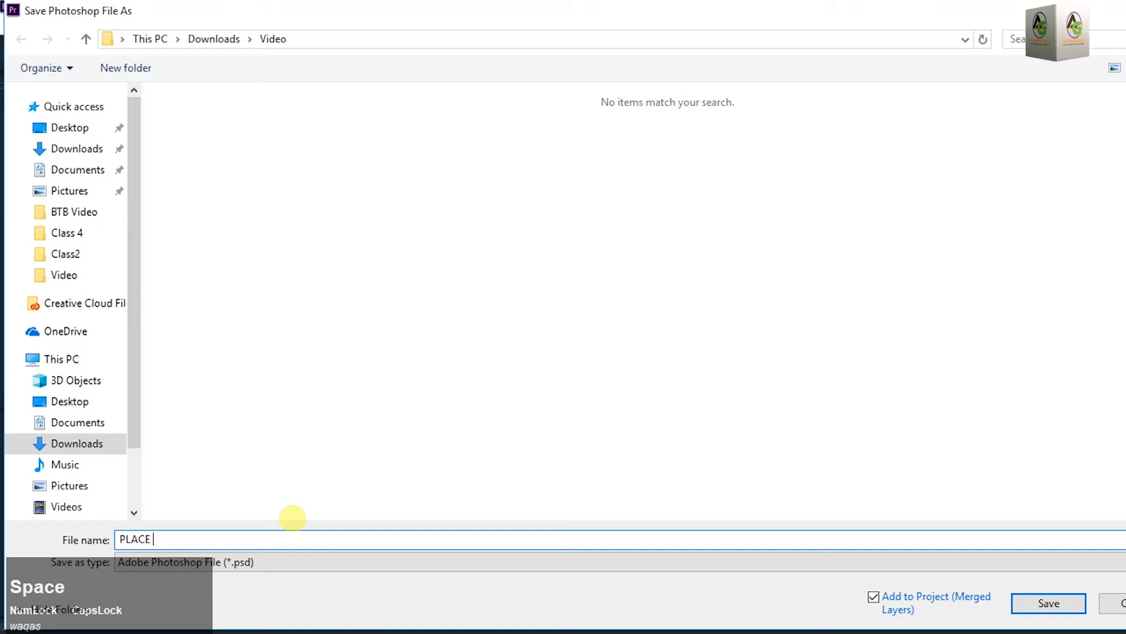
type("VIDEO IN")
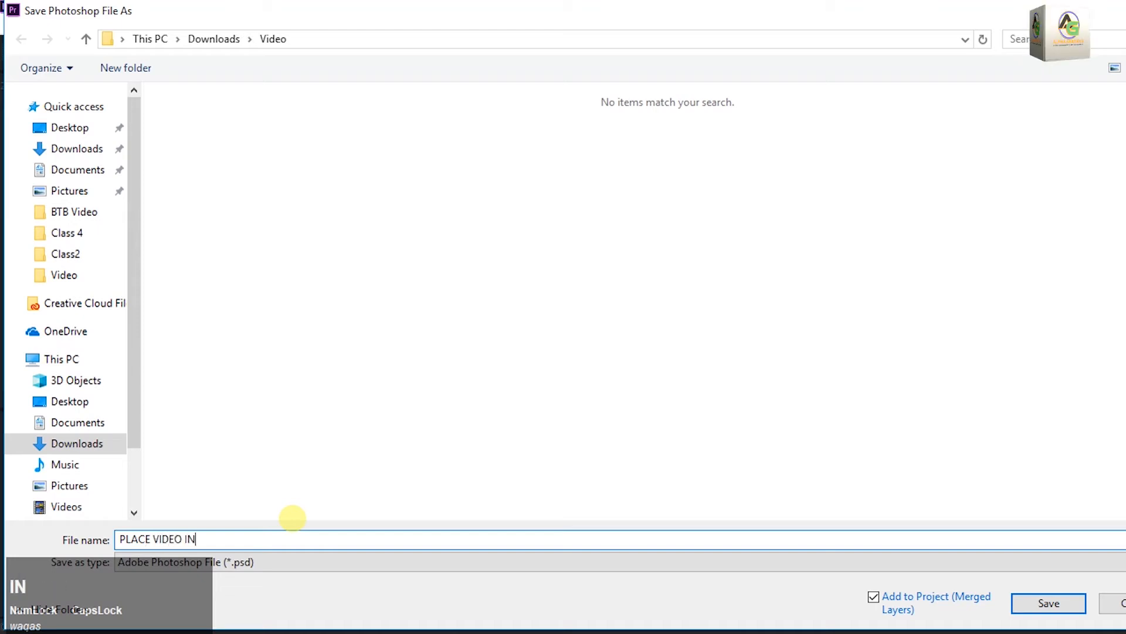
type("SIDE")
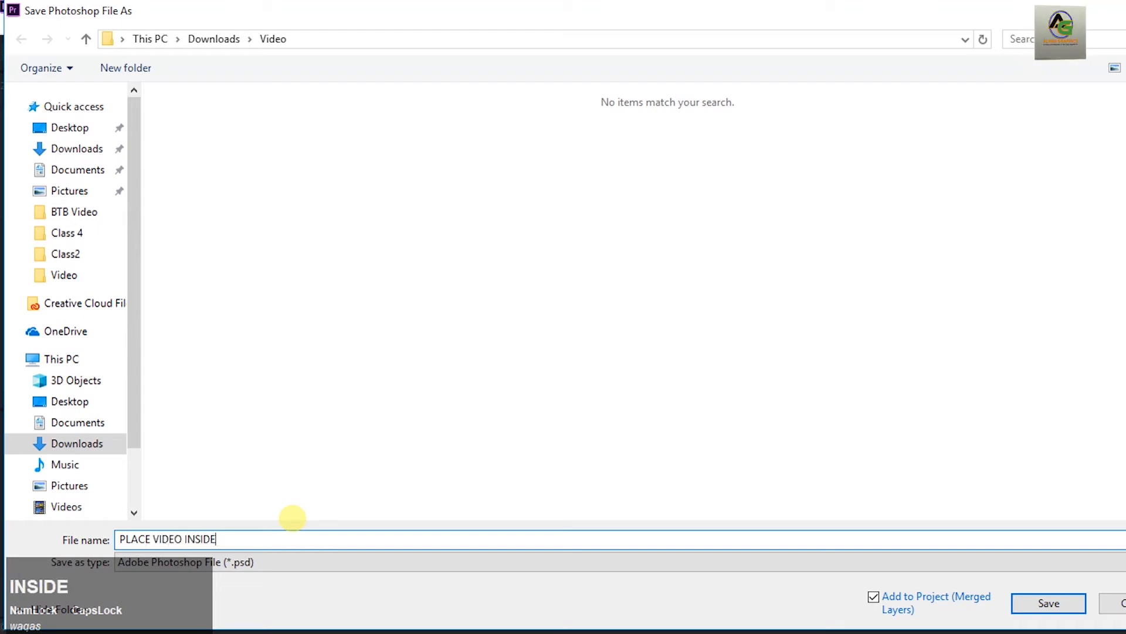
left_click(1049, 603)
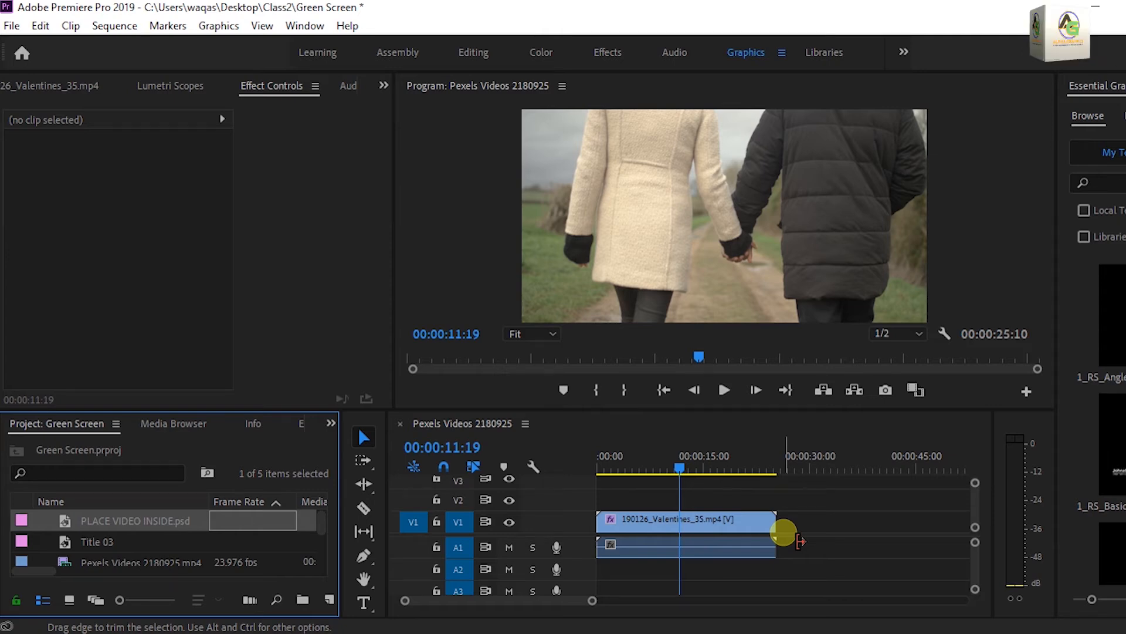
Step: Switch to Photoshop and draw a white heart custom shape about 1548 by 1605 px in the middle of the canvas
left_click(1016, 622)
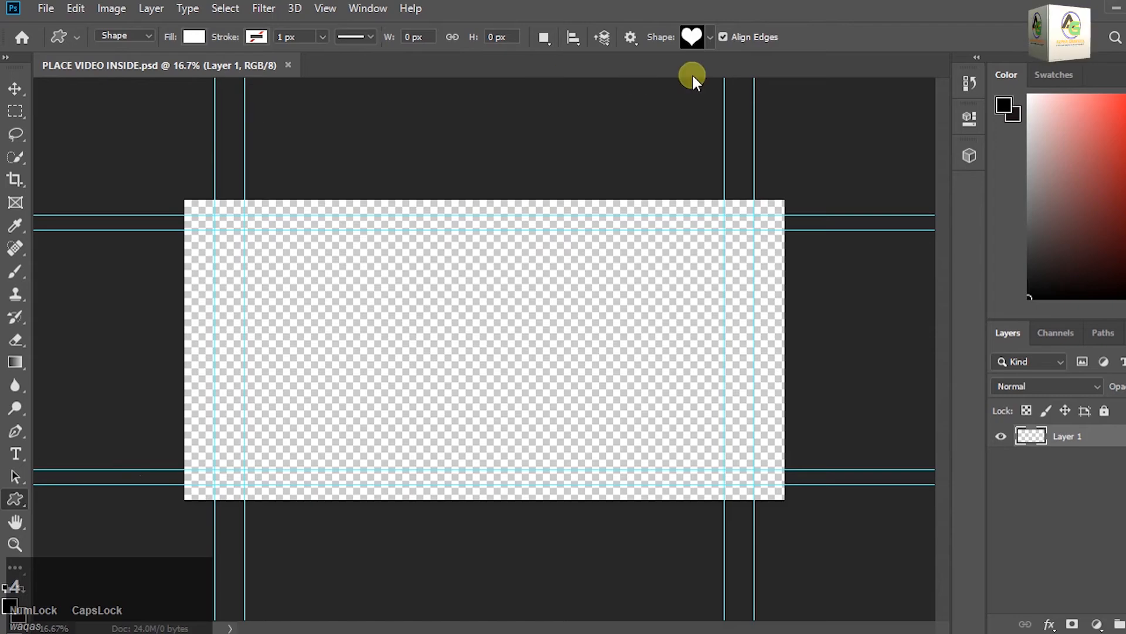
left_click(712, 41)
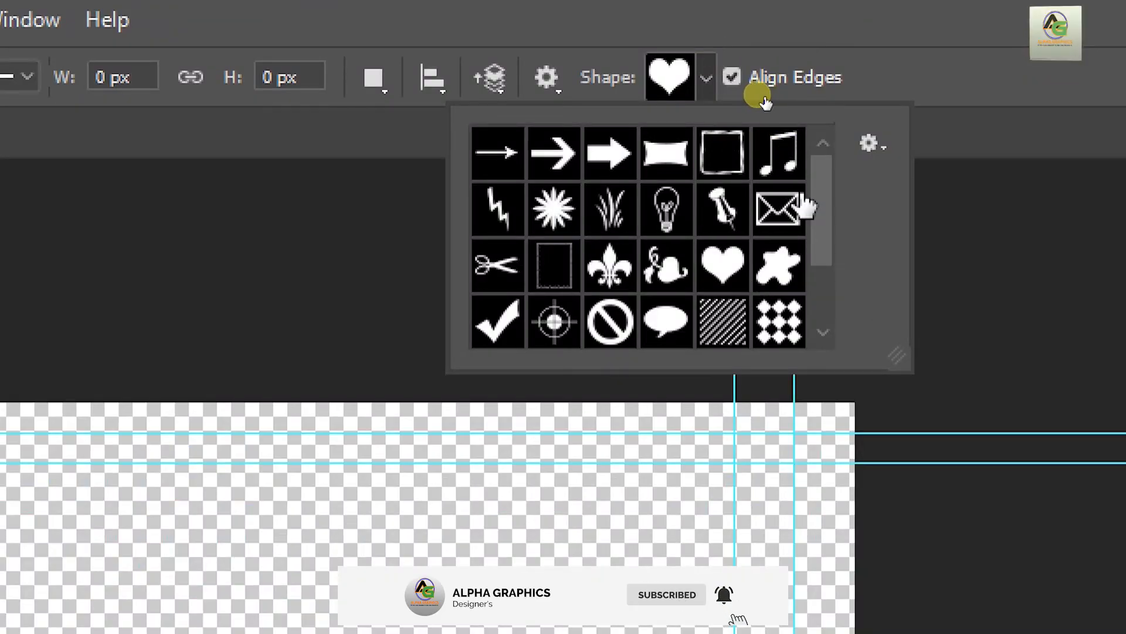
left_click_drag(818, 194, 821, 296)
left_click_drag(820, 245, 813, 171)
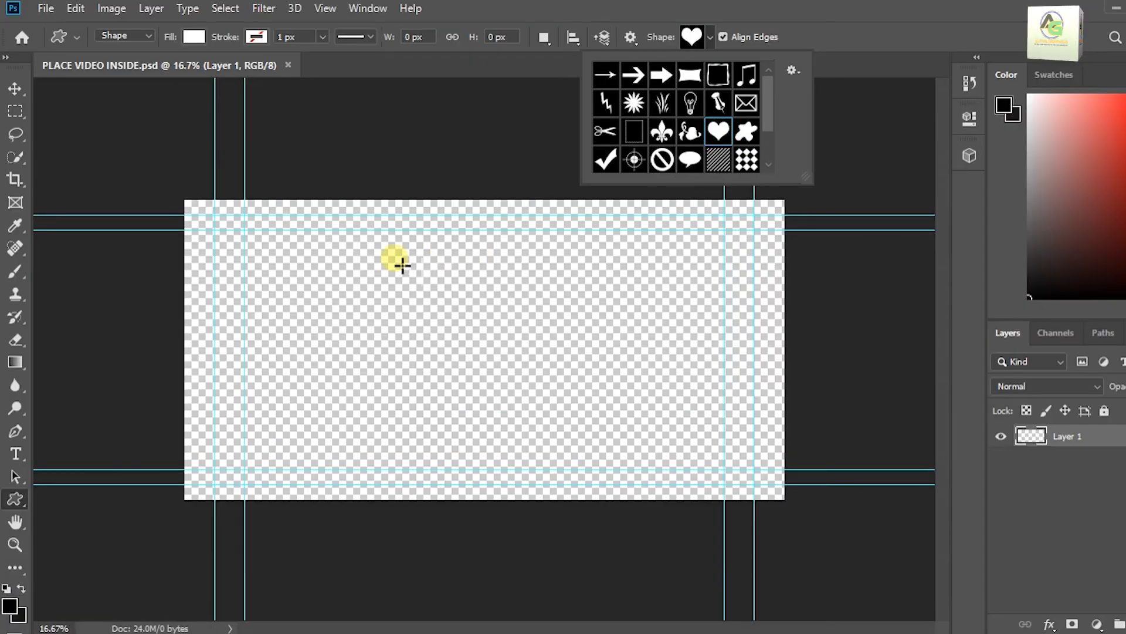
left_click_drag(402, 257, 625, 487)
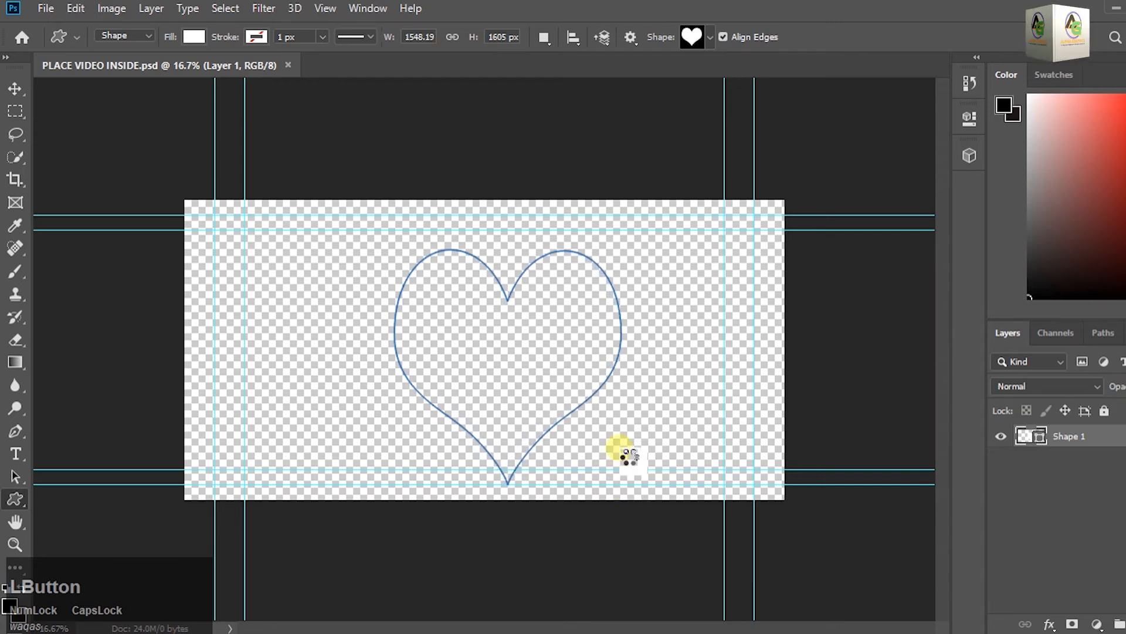
Step: Enlarge the heart to nearly the full canvas height, shift it slightly, and save the document while quitting Photoshop
left_click(15, 87)
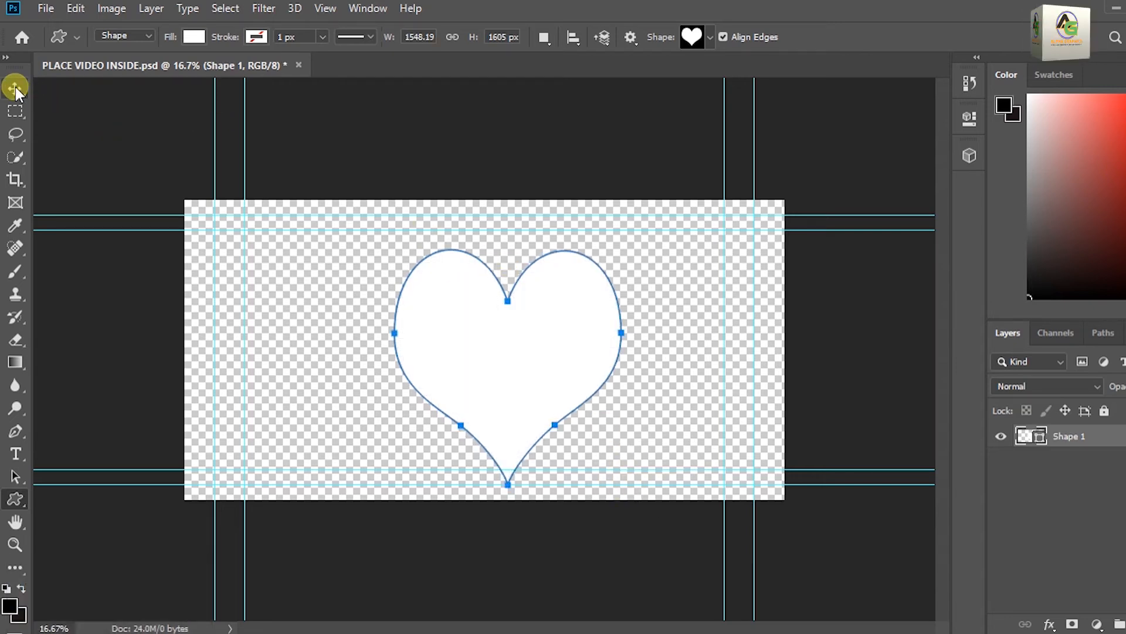
left_click_drag(622, 250, 681, 219)
left_click(17, 86)
left_click_drag(559, 344, 552, 346)
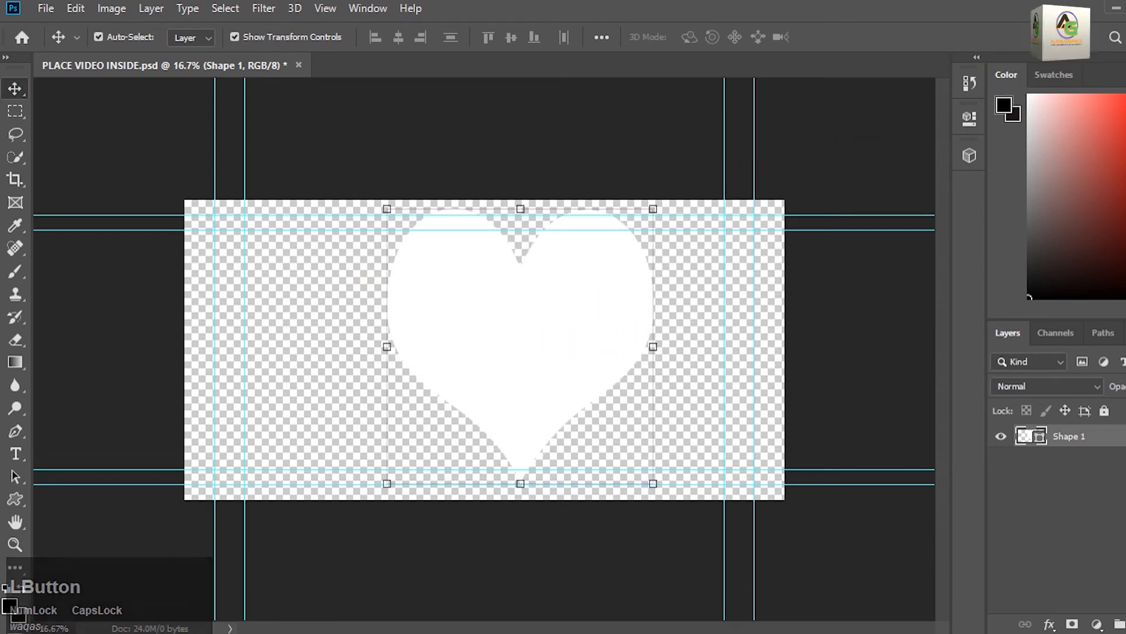
left_click(1124, 8)
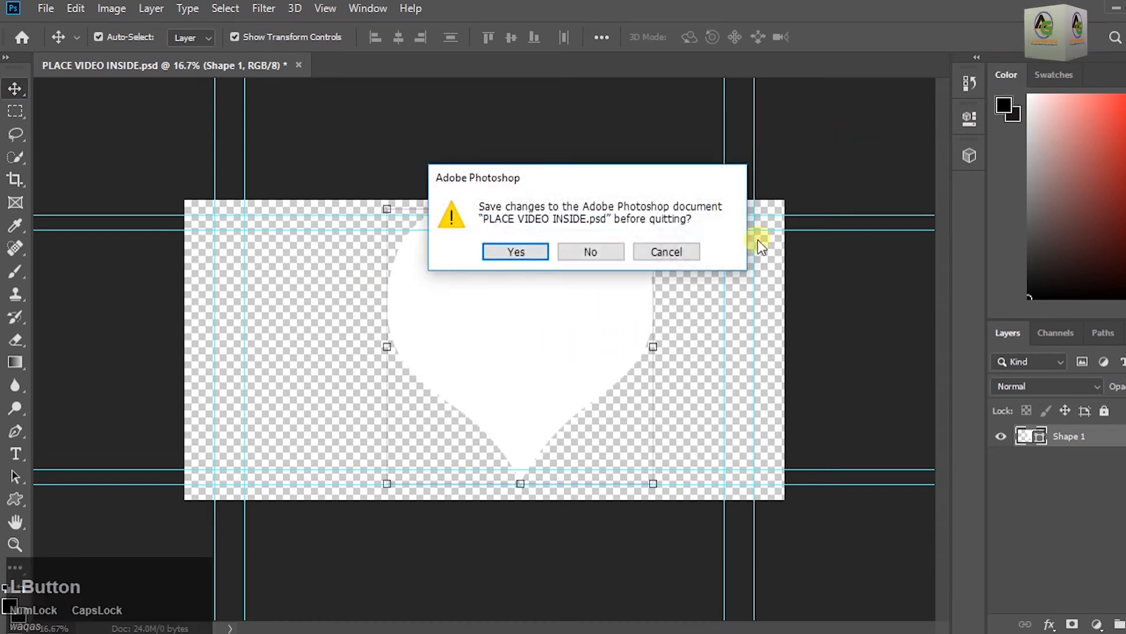
left_click(539, 250)
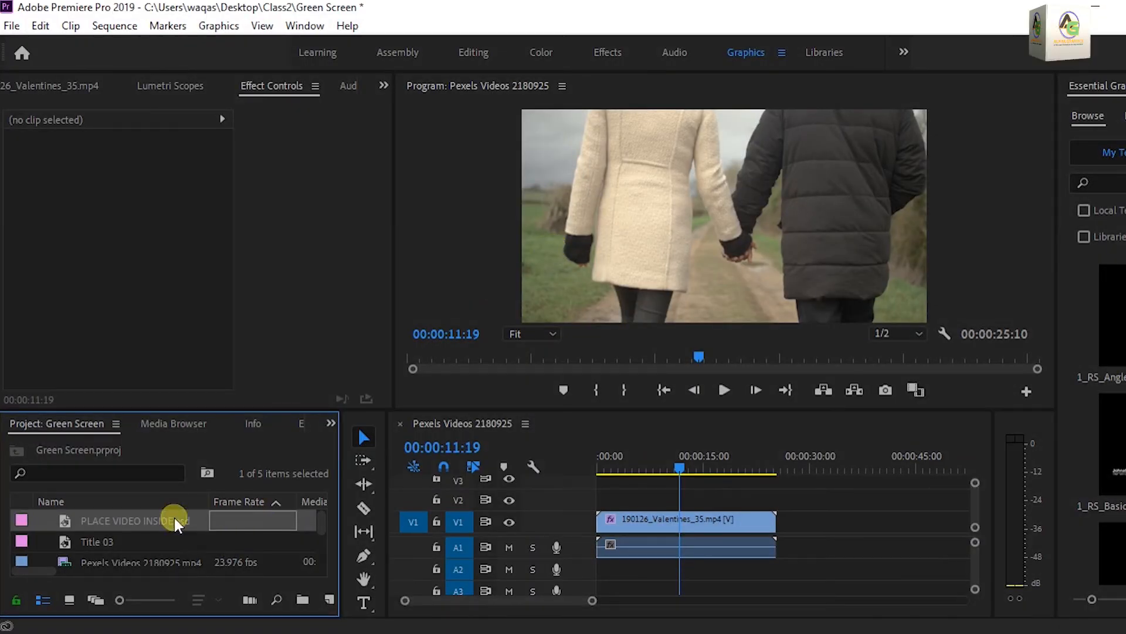
Step: Place PLACE VIDEO INSIDE.psd on track V2 over the full length of the Valentines clip and preview the masked video
scroll(143, 534, "up", 1)
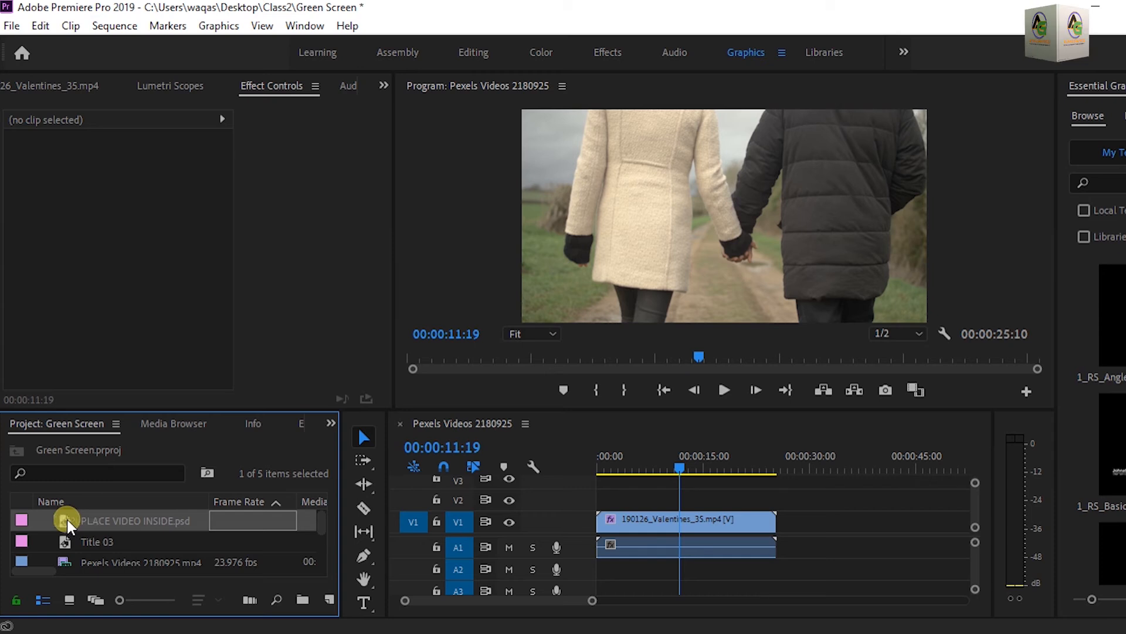
left_click_drag(66, 518, 775, 500)
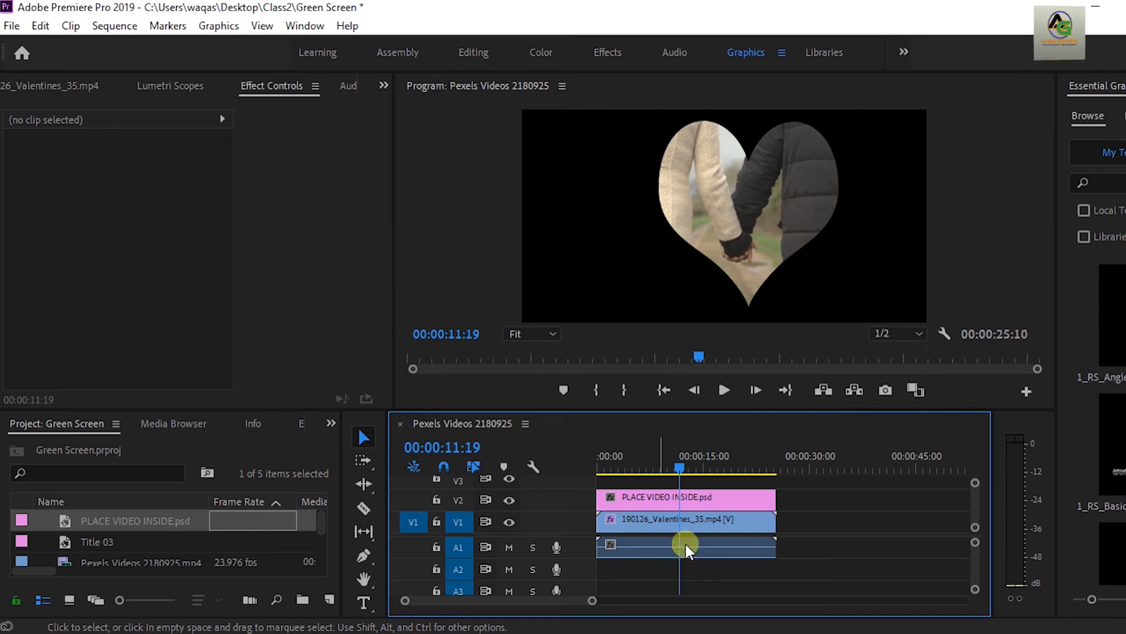
left_click_drag(674, 458, 599, 479)
key("space")
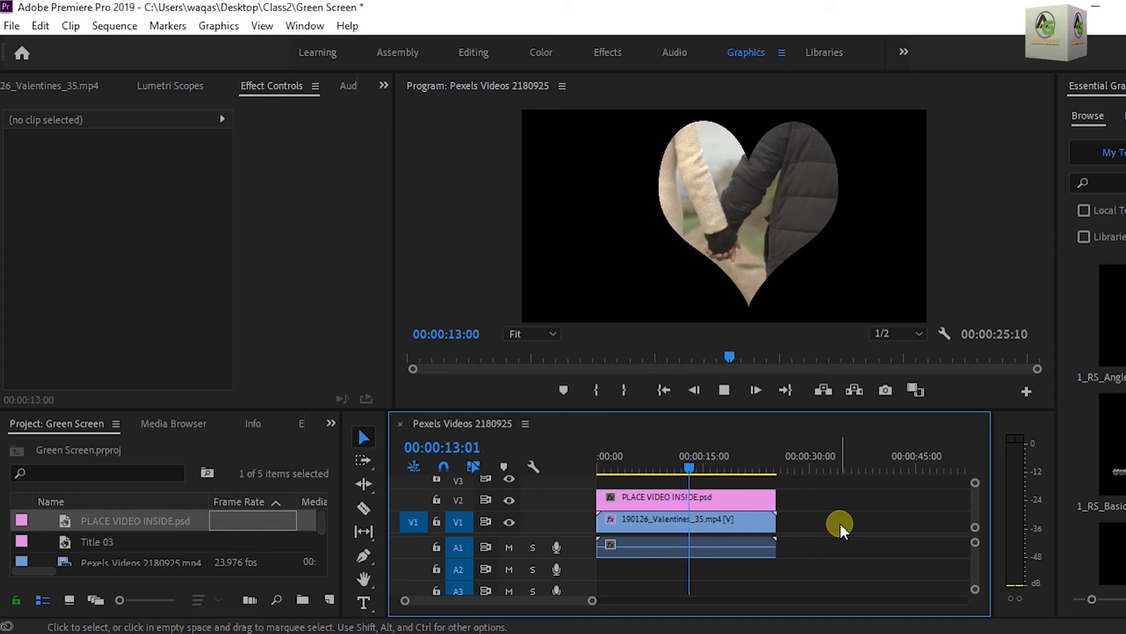
key("space")
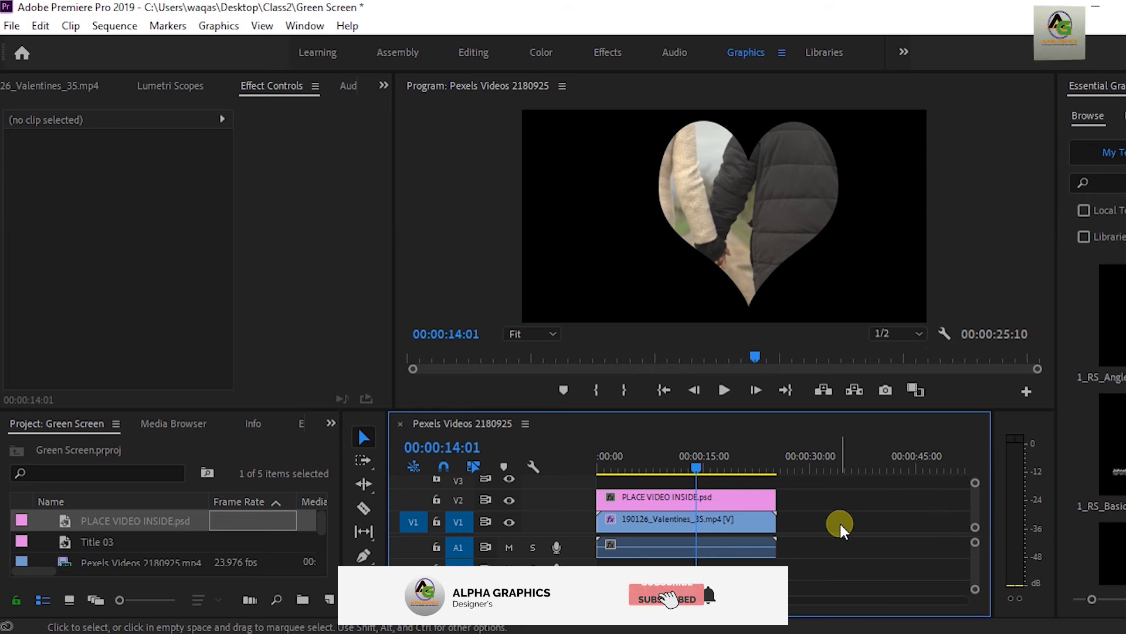
Step: Import the video 181015_10b_03.mp4 into the project
scroll(181, 543, "down", 1)
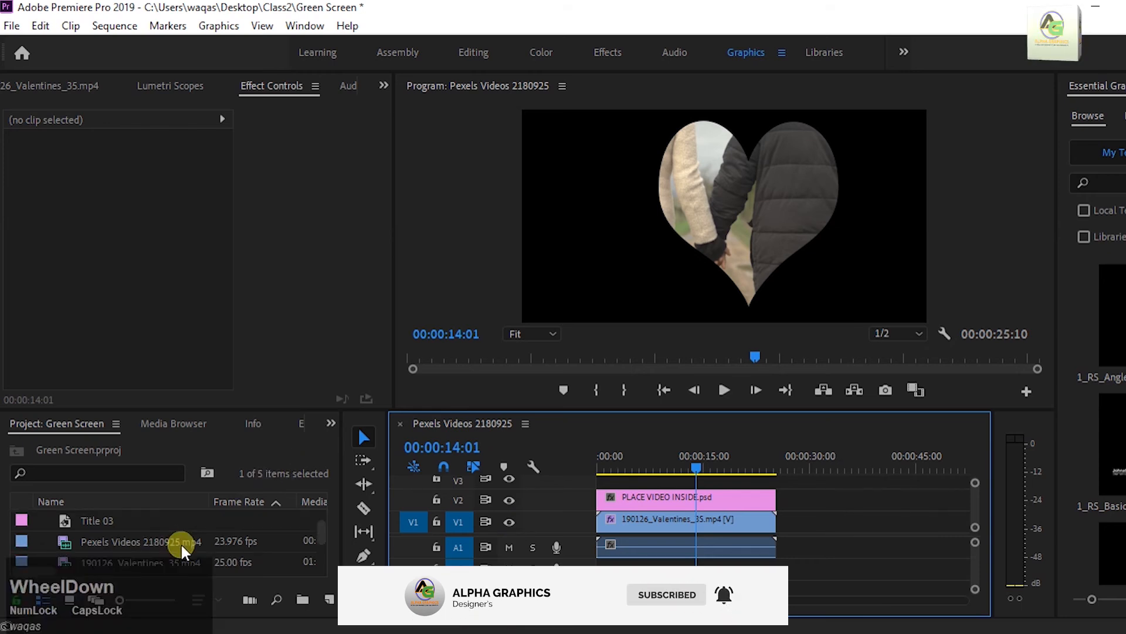
double_click(62, 542)
scroll(206, 558, "down", 2)
left_click(226, 555)
double_click(240, 520)
left_click(762, 149)
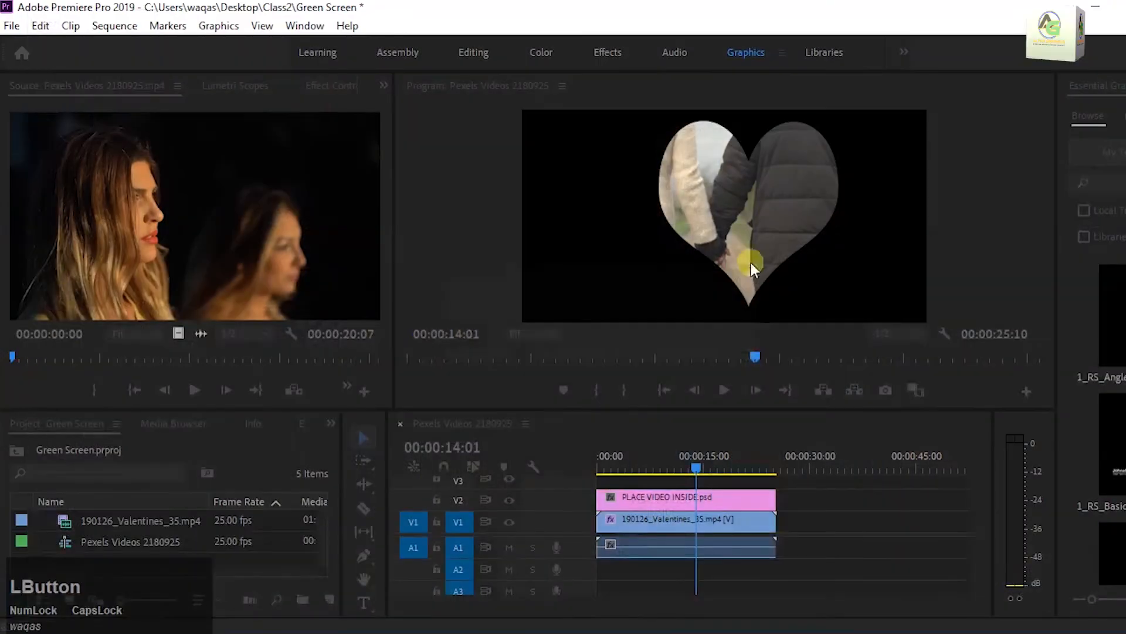
Step: Place 181015_10b_03.mp4 on track V1 directly after the Valentines clip and set the playhead to 00:00:16:18
left_click(64, 519)
left_click_drag(85, 527, 784, 540)
left_click_drag(721, 474, 770, 487)
Step: Place Title 03 on track V2 above 181015_10b_03.mp4 and extend it to the end of that clip
left_click(92, 541)
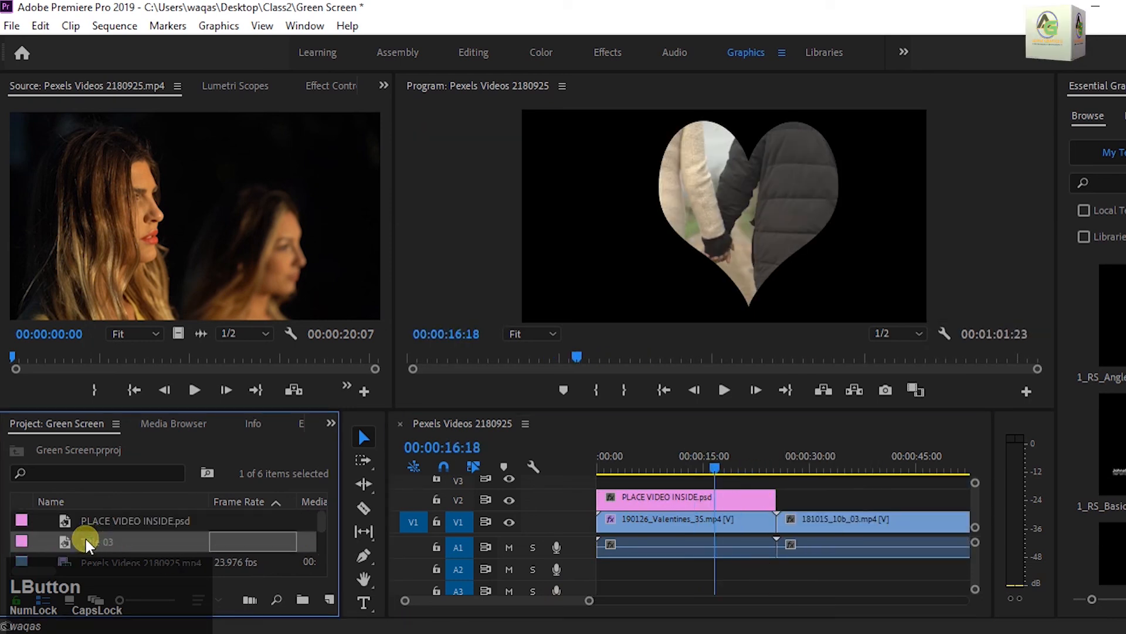
left_click_drag(85, 539, 799, 498)
scroll(642, 498, "down", 3)
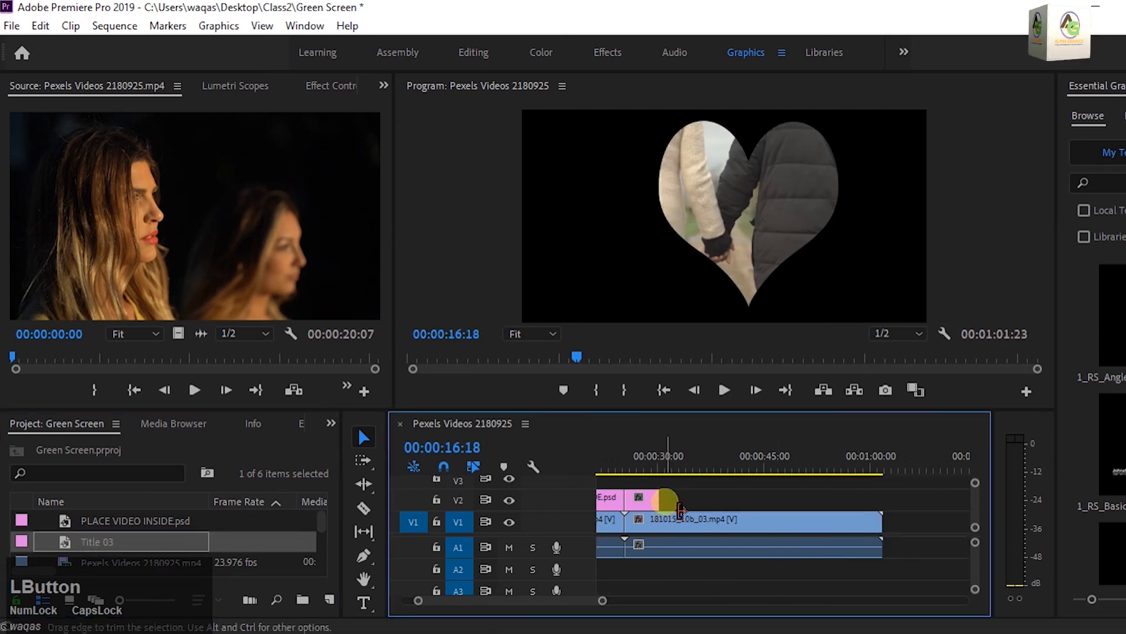
left_click_drag(665, 499, 882, 500)
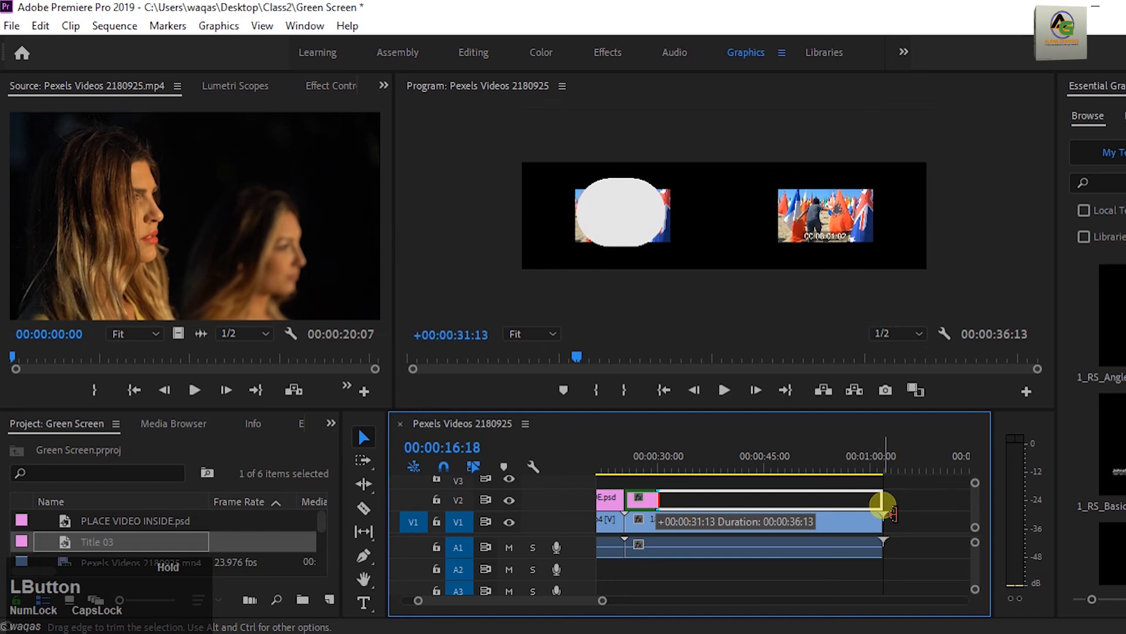
Step: Apply the Track Matte Key effect to the 181015_10b_03.mp4 clip on V1
left_click(332, 423)
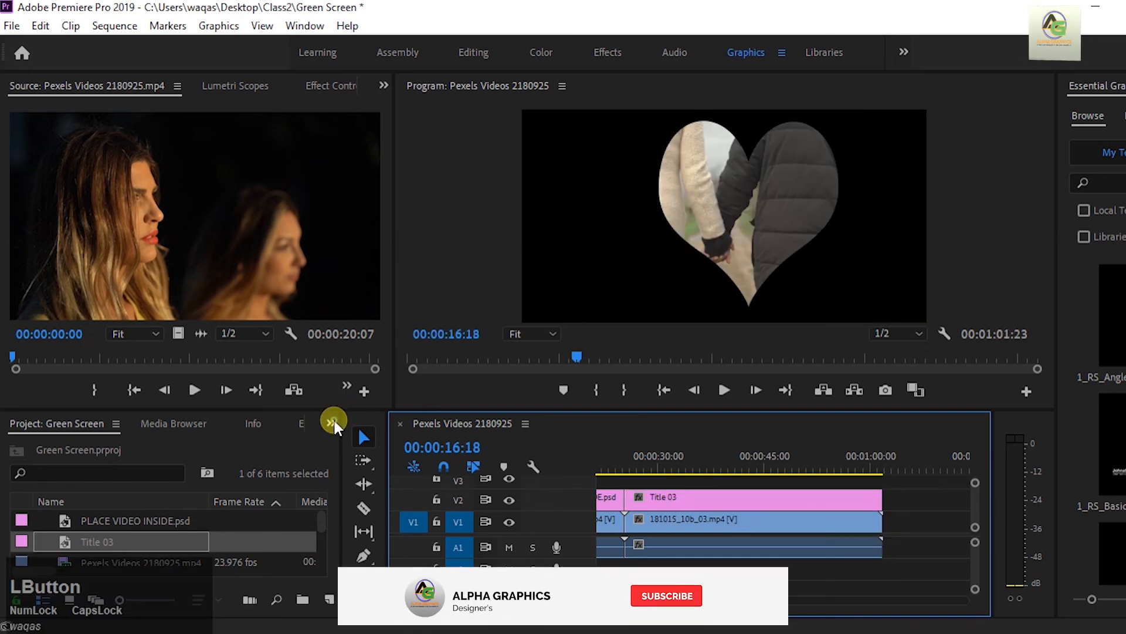
left_click(367, 499)
left_click_drag(90, 577, 693, 528)
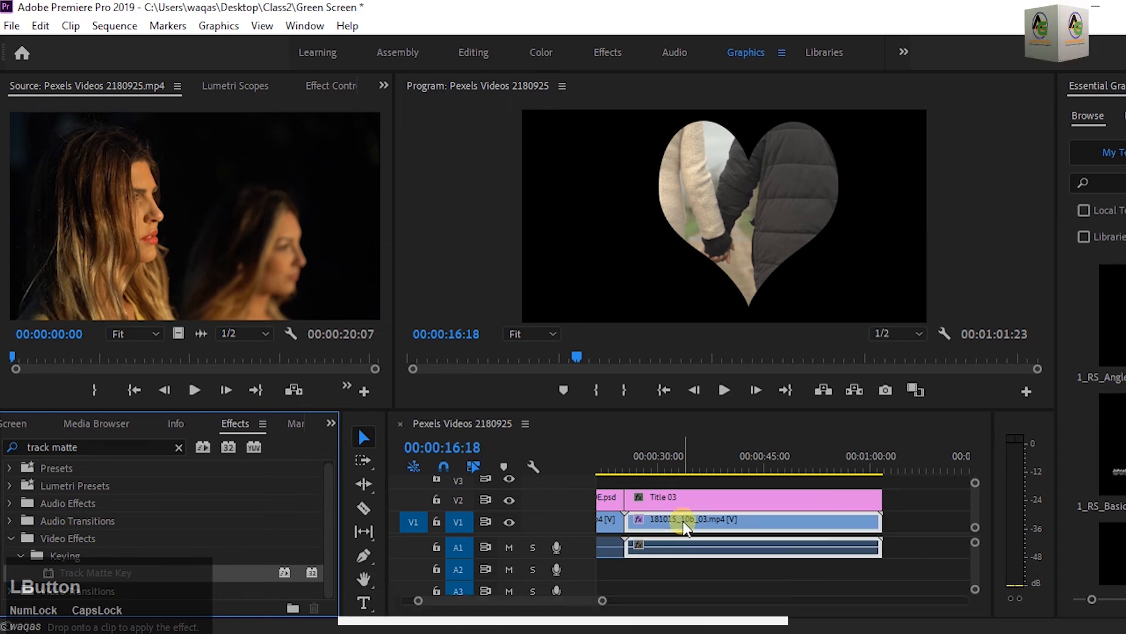
Step: Set the Matte option of the 181015_10b_03.mp4 clip's Track Matte Key to Video 2 and play the sequence to preview it
left_click(382, 85)
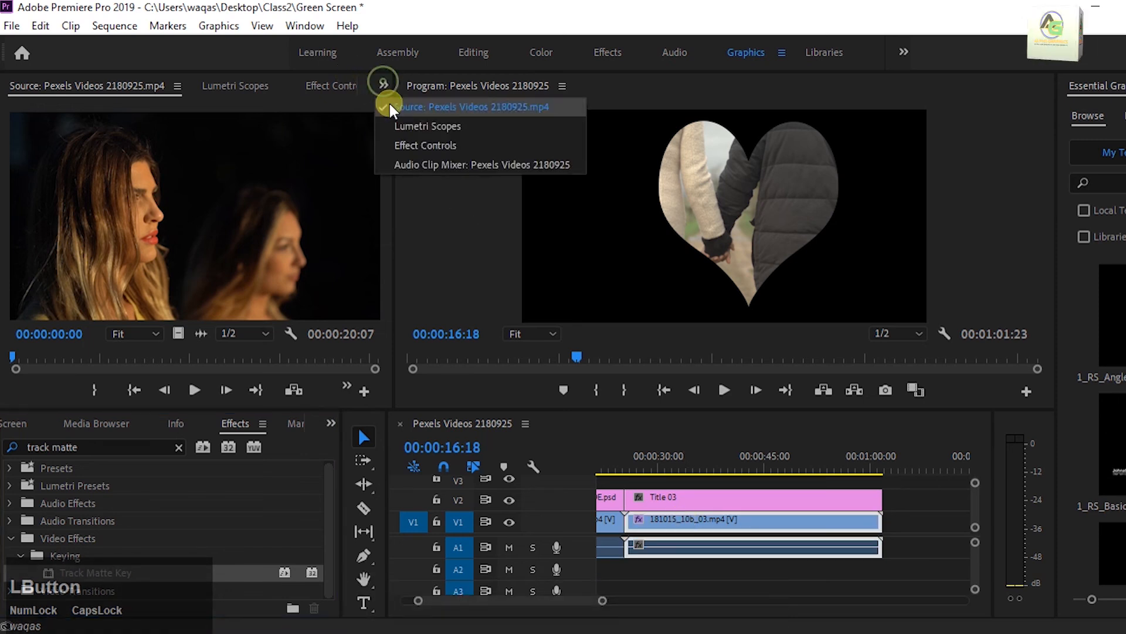
left_click(419, 144)
left_click(724, 520)
scroll(102, 339, "down", 5)
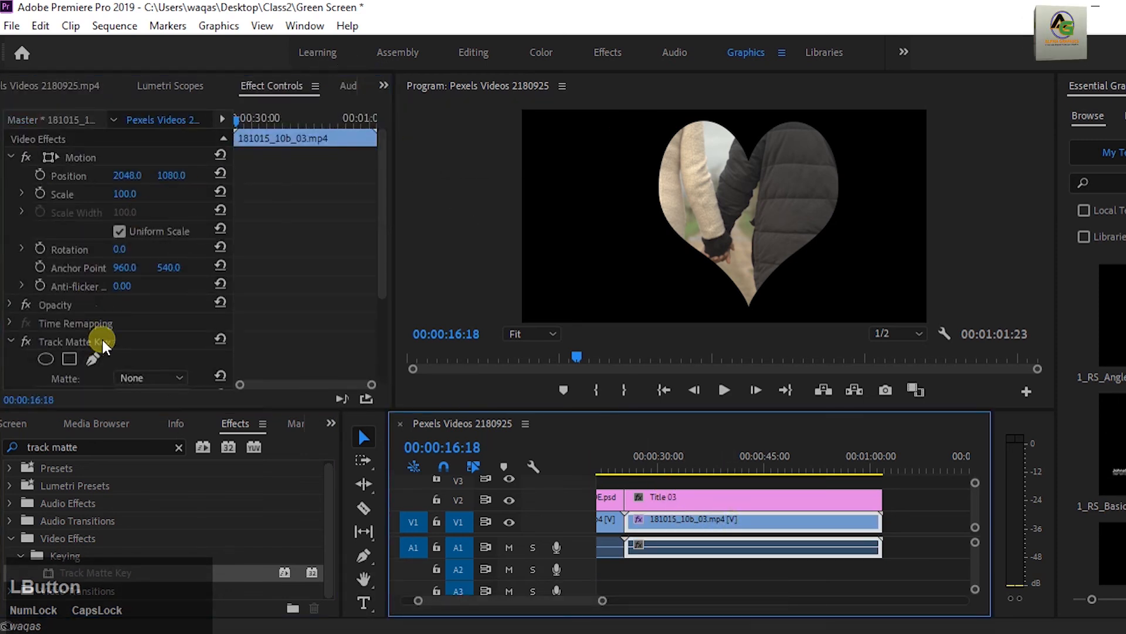
left_click(163, 308)
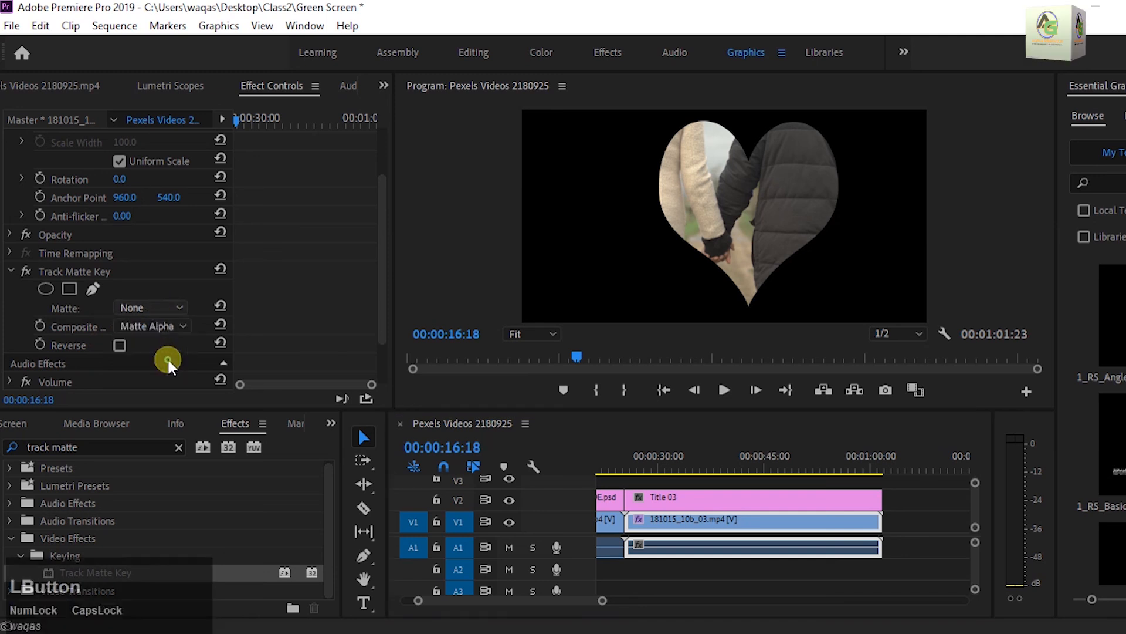
left_click(167, 366)
left_click(724, 389)
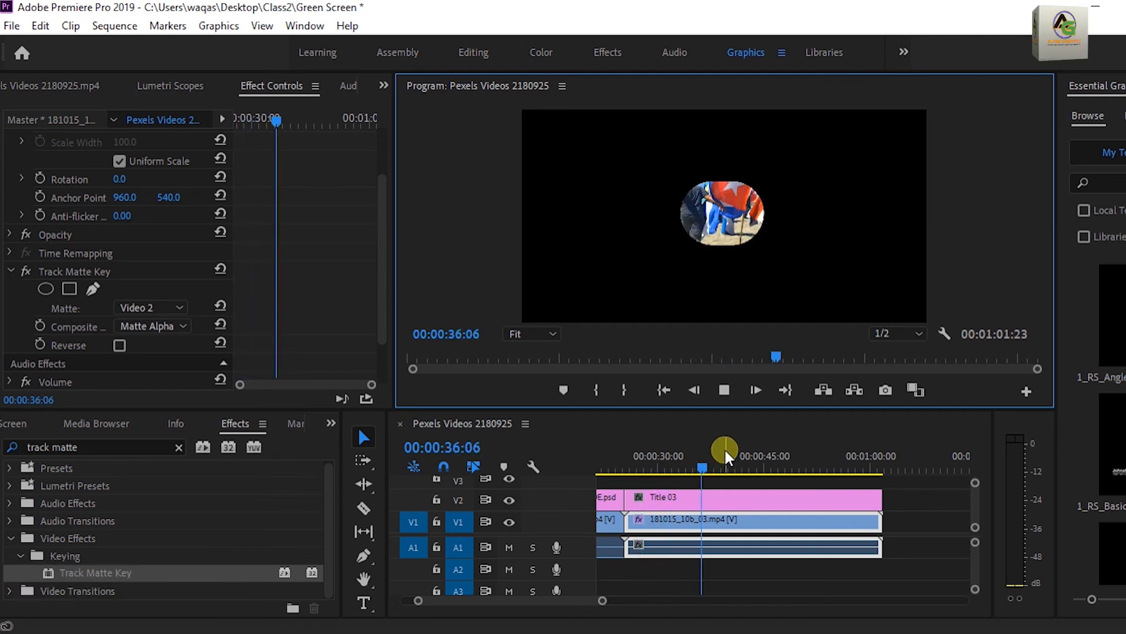
key("space")
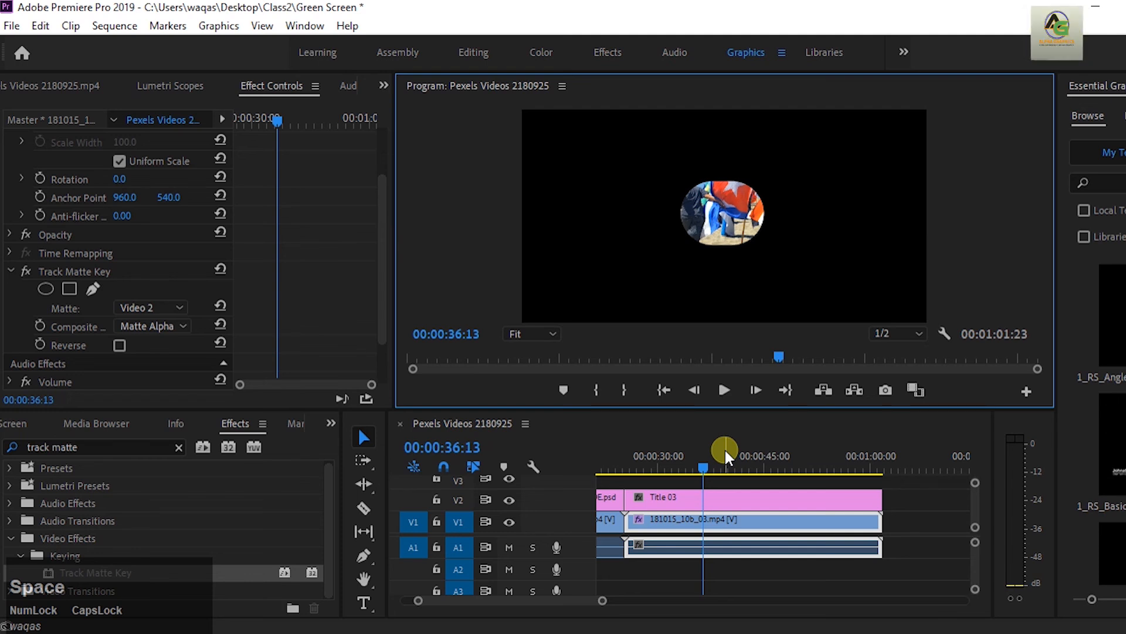